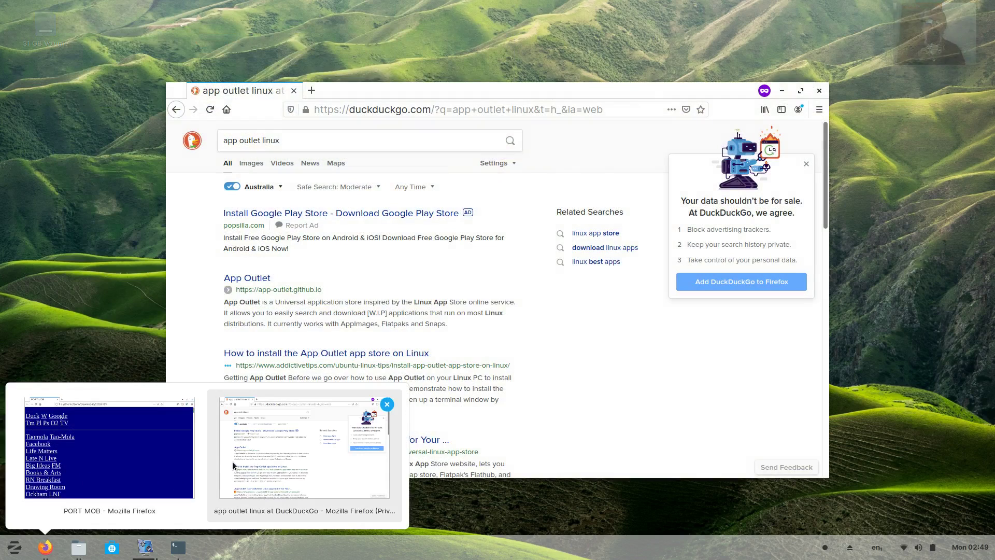
# - Switch to the private Firefox window with the "app outlet linux" results and open the app-outlet.github.io result in a new private window
pyautogui.click(232, 461)
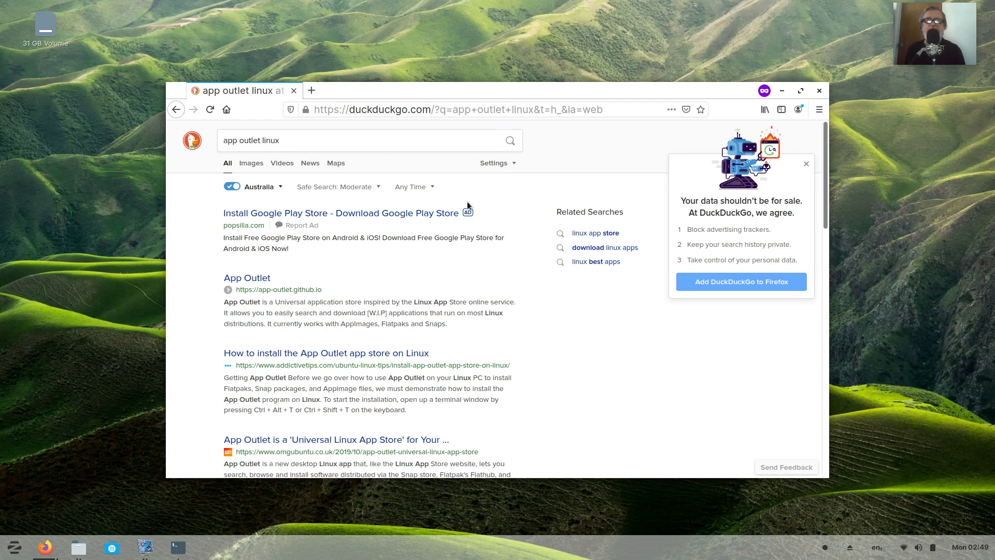
pyautogui.scroll(-2, 518, 305)
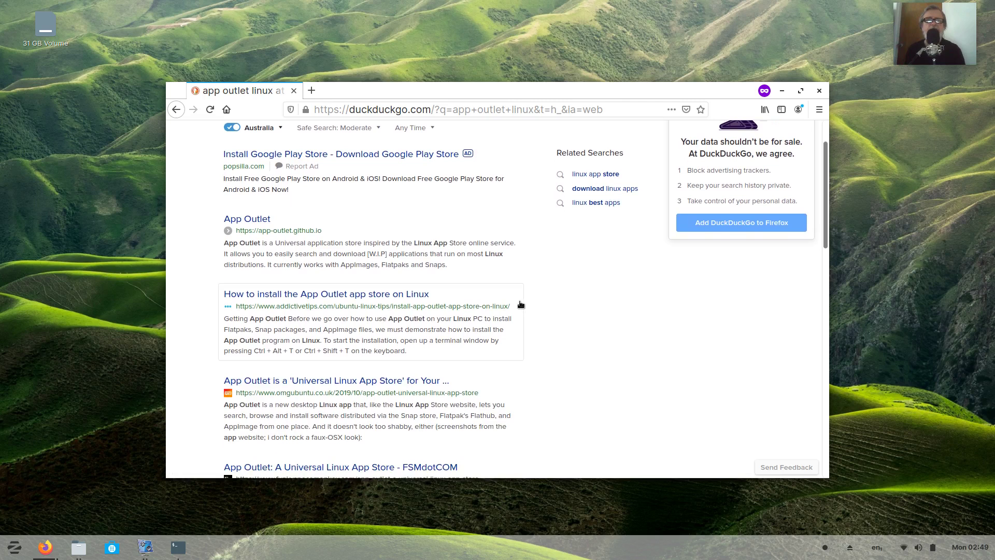
pyautogui.rightClick(254, 220)
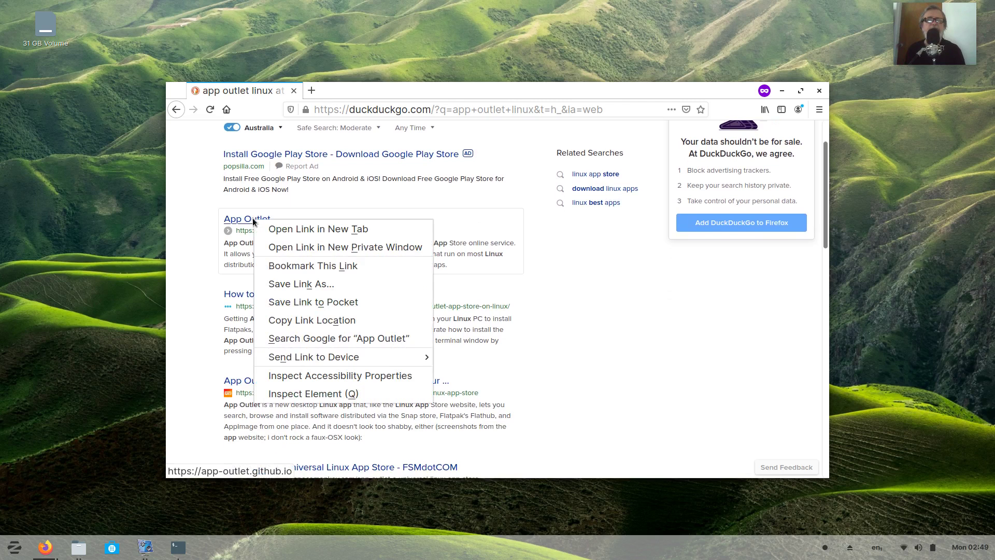
pyautogui.click(316, 248)
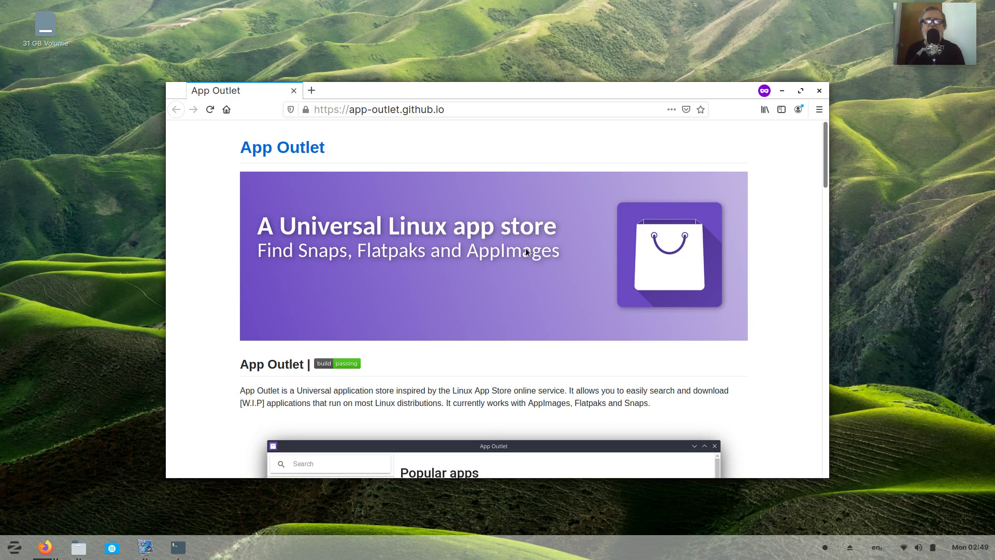
# - Examine App Outlet's description, its interface preview and the available download packages on the project page
pyautogui.scroll(-1, 526, 249)
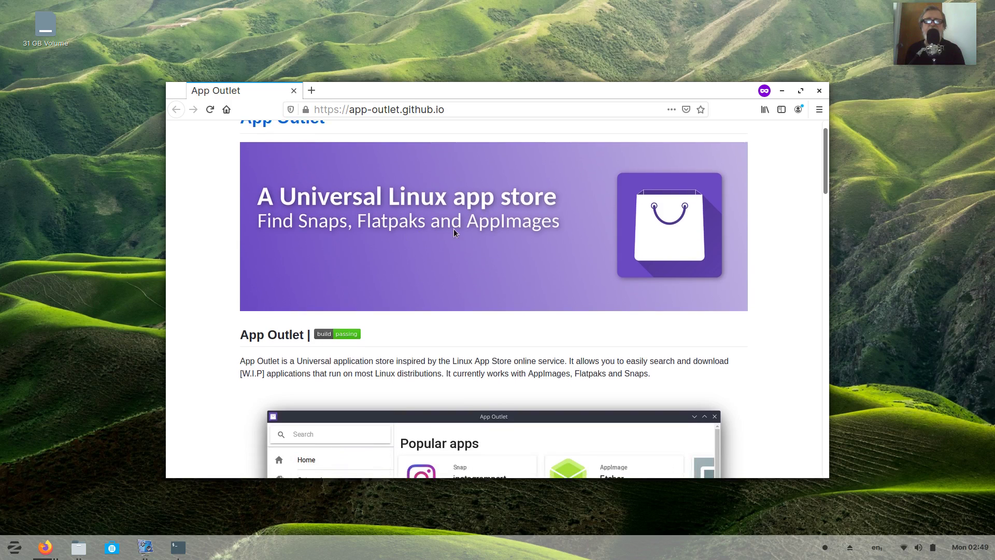
pyautogui.scroll(-2, 535, 243)
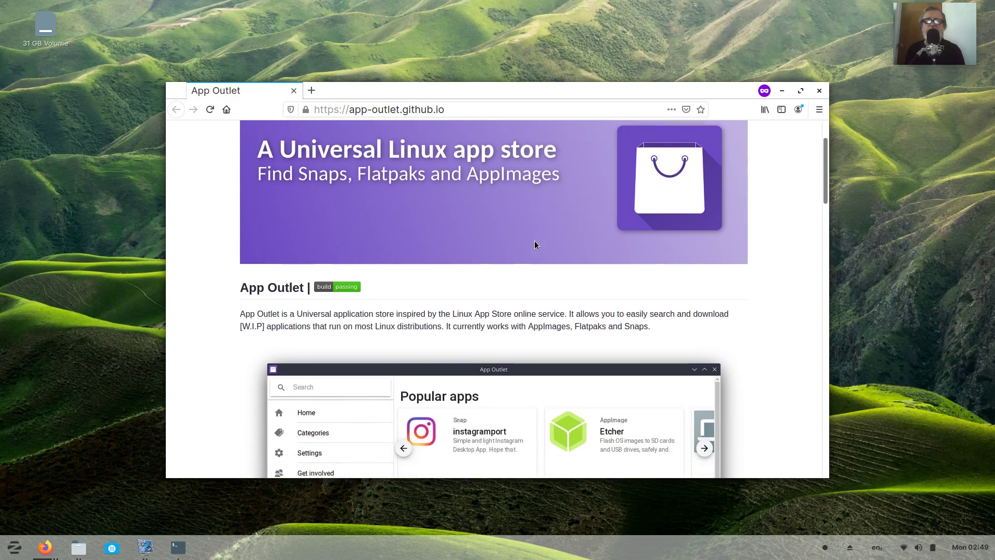
pyautogui.scroll(-3, 570, 197)
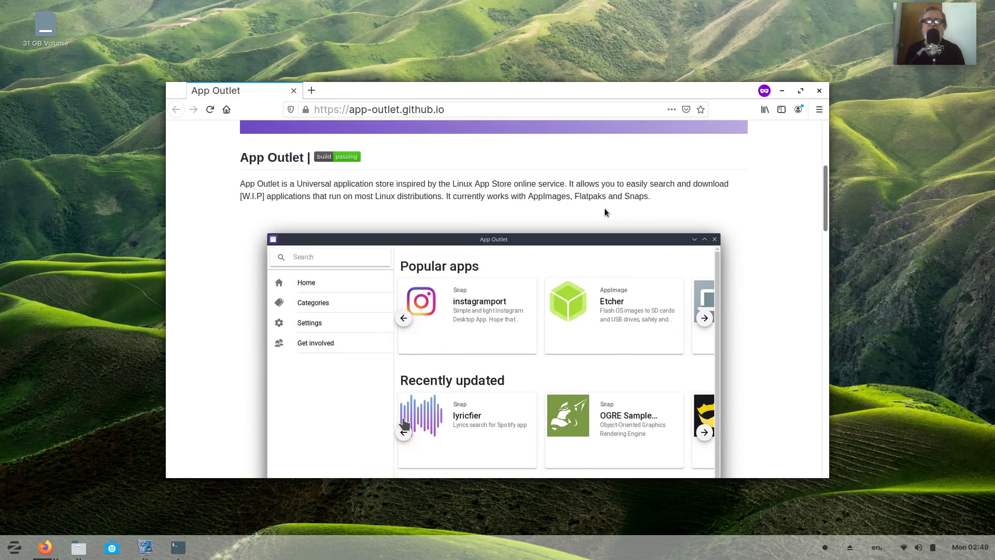
pyautogui.scroll(-4, 602, 210)
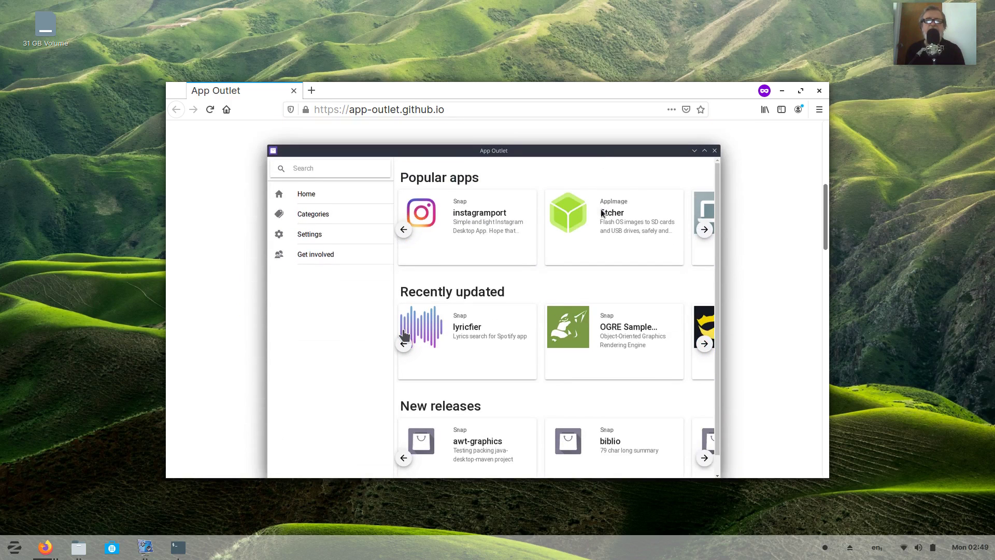
pyautogui.scroll(-12, 601, 213)
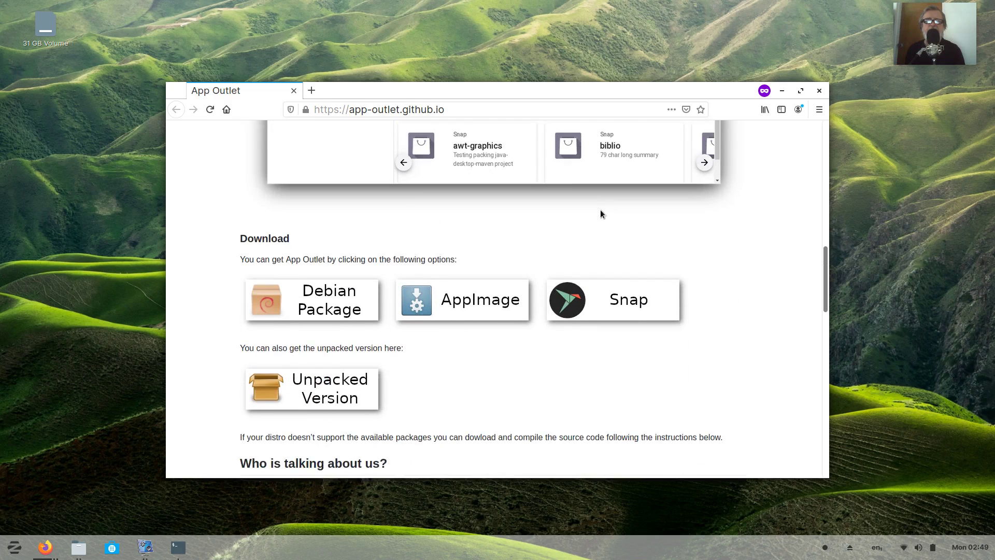
pyautogui.scroll(-4, 599, 214)
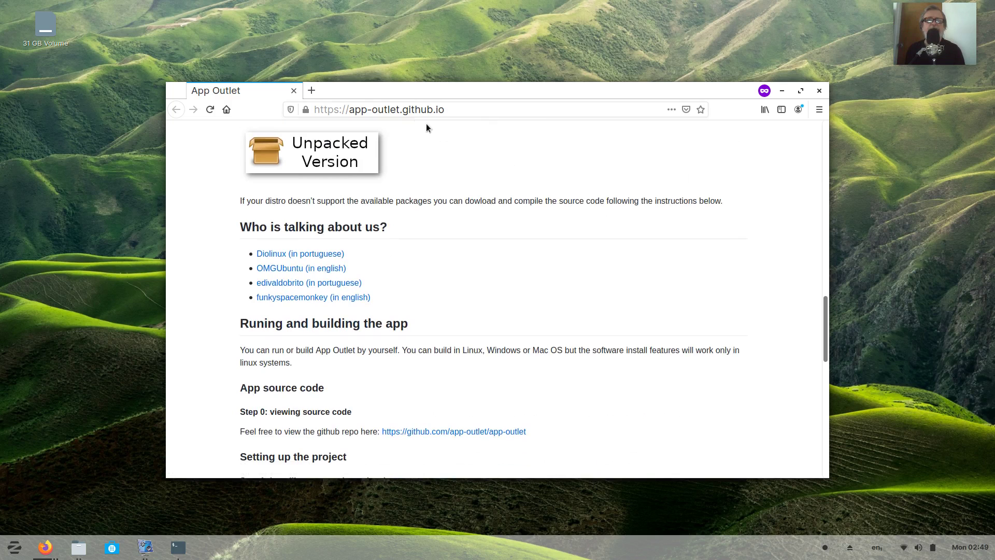
# - Read the project page's instructions for setting up, running and building App Outlet from source, through to the third-party credits
pyautogui.scroll(-9, 574, 267)
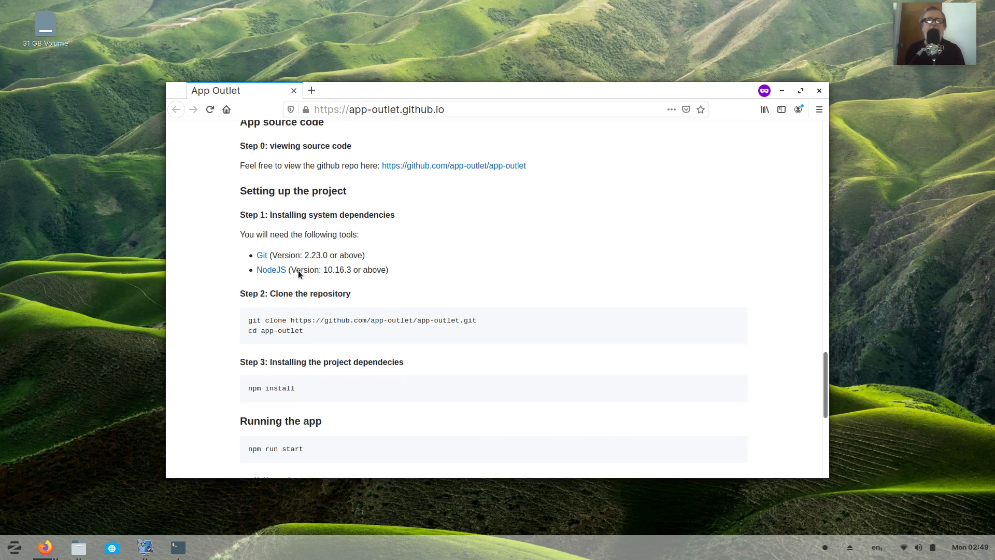
pyautogui.scroll(6, 621, 239)
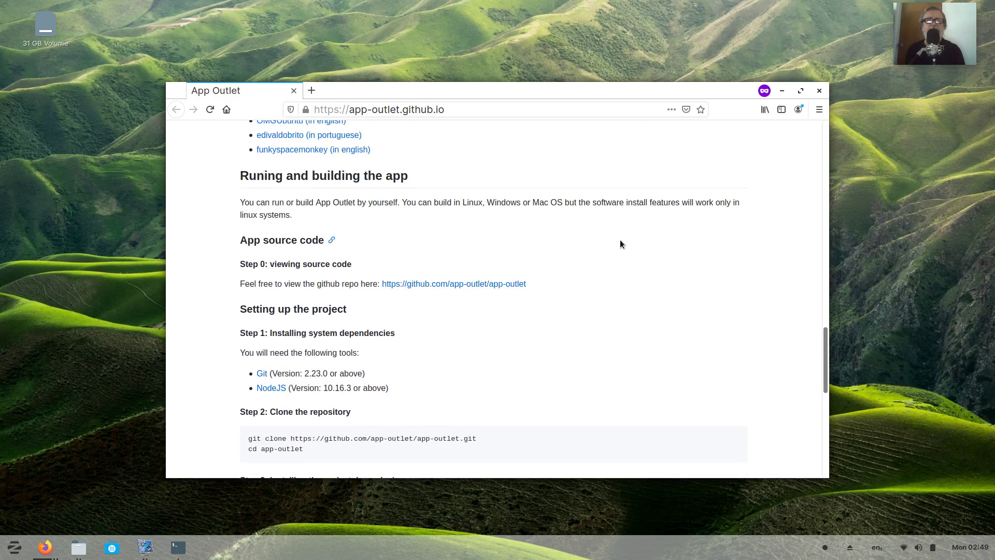
pyautogui.scroll(1, 621, 243)
pyautogui.scroll(3, 620, 241)
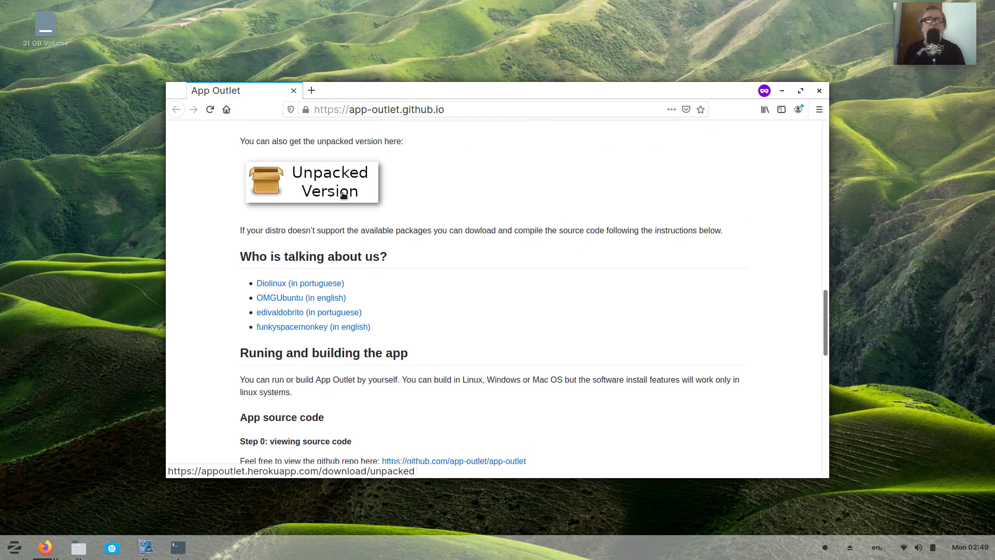
pyautogui.scroll(-4, 584, 209)
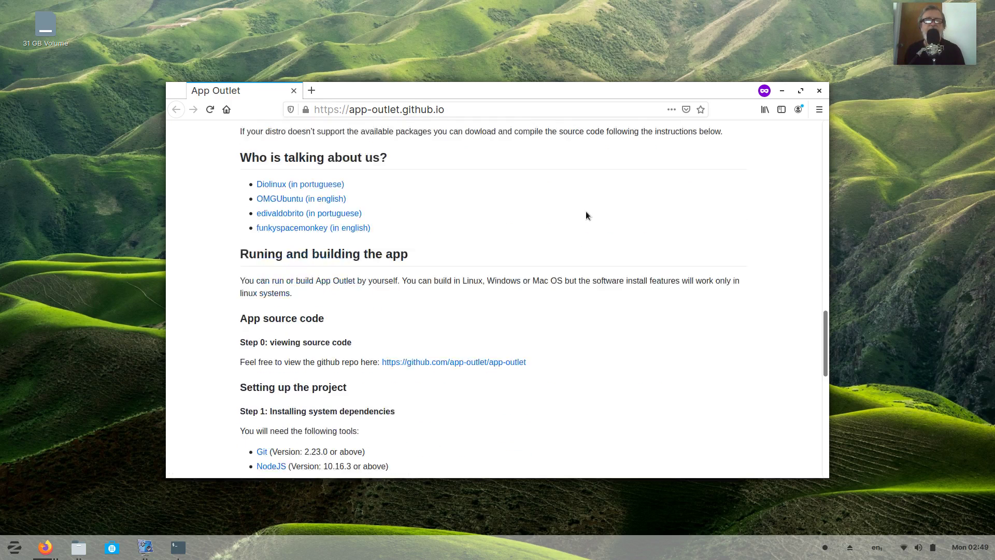
pyautogui.scroll(-9, 587, 213)
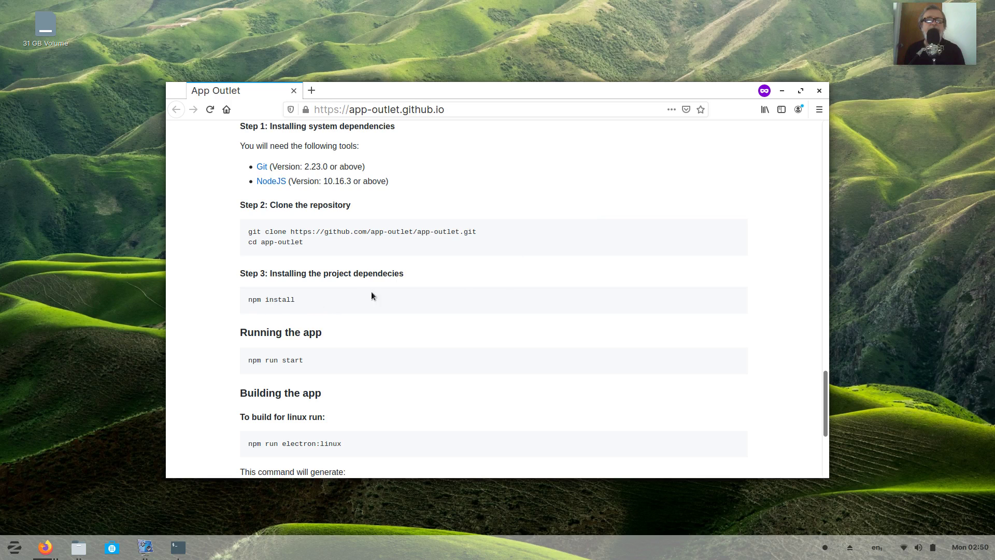
pyautogui.scroll(-4, 505, 288)
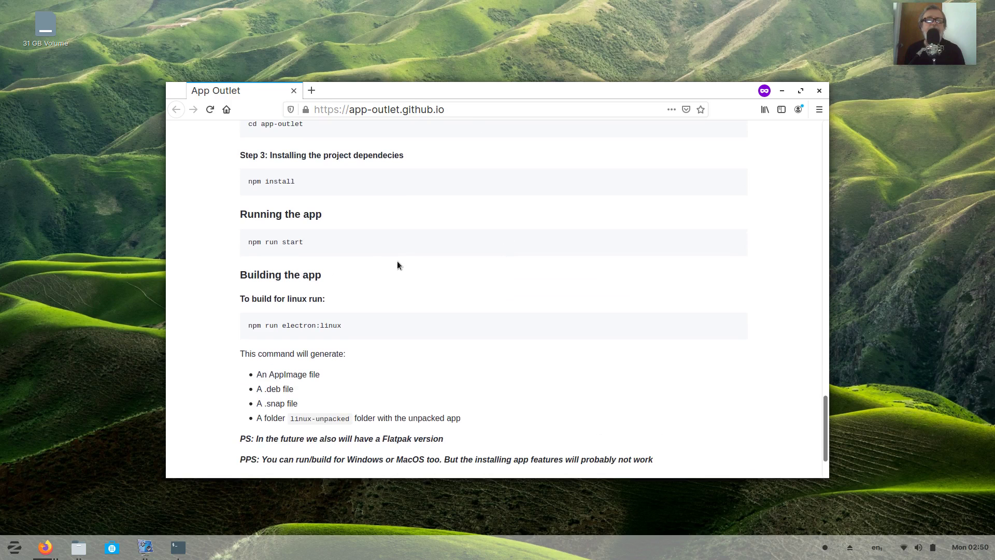
pyautogui.scroll(-3, 563, 315)
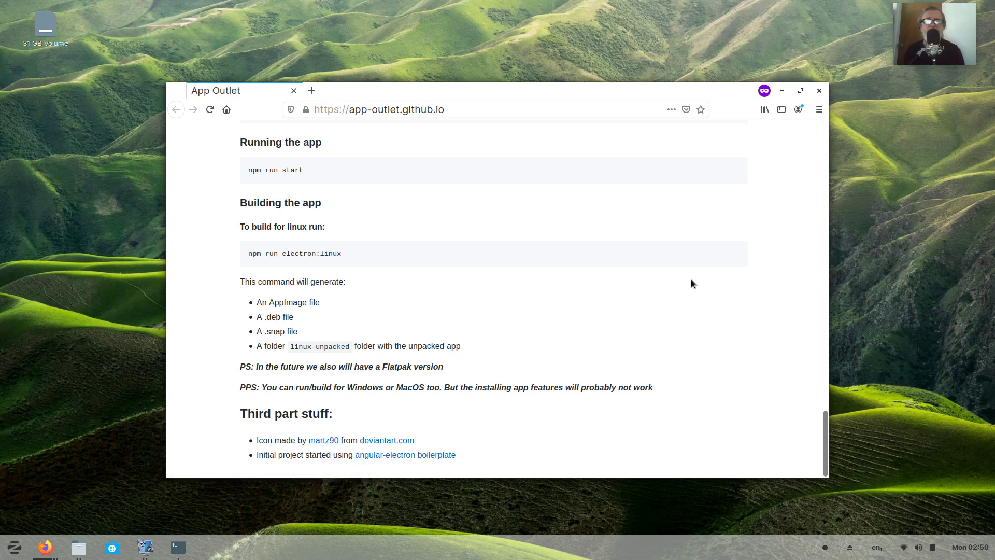
# - Review the page again from the build instructions back up past the download options to the introduction
pyautogui.scroll(2, 628, 247)
pyautogui.scroll(10, 627, 246)
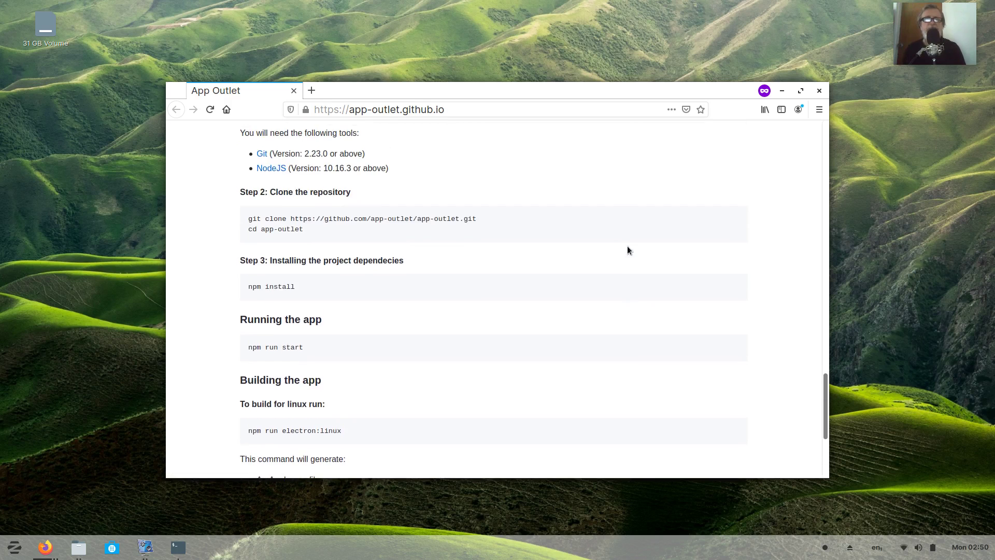
pyautogui.scroll(1, 621, 251)
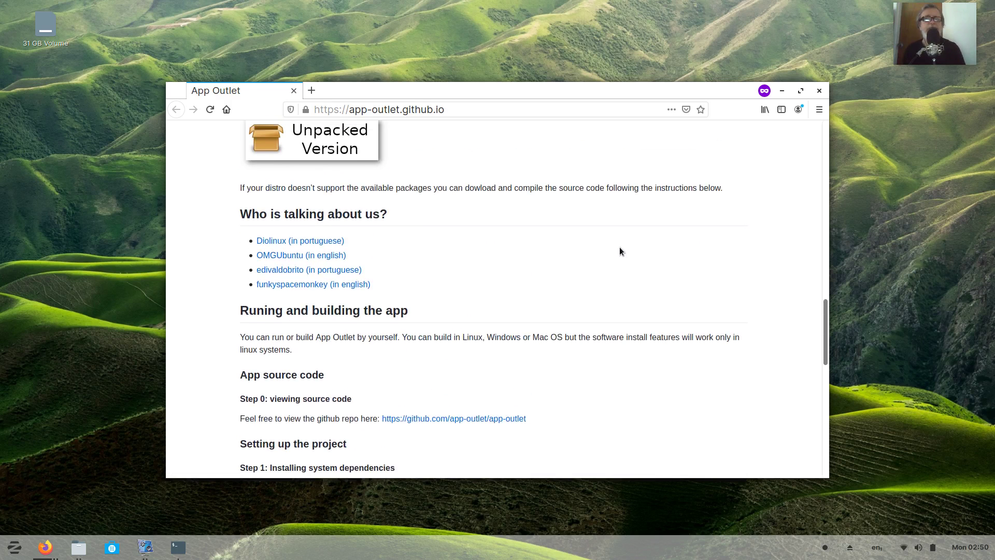
pyautogui.scroll(1, 612, 252)
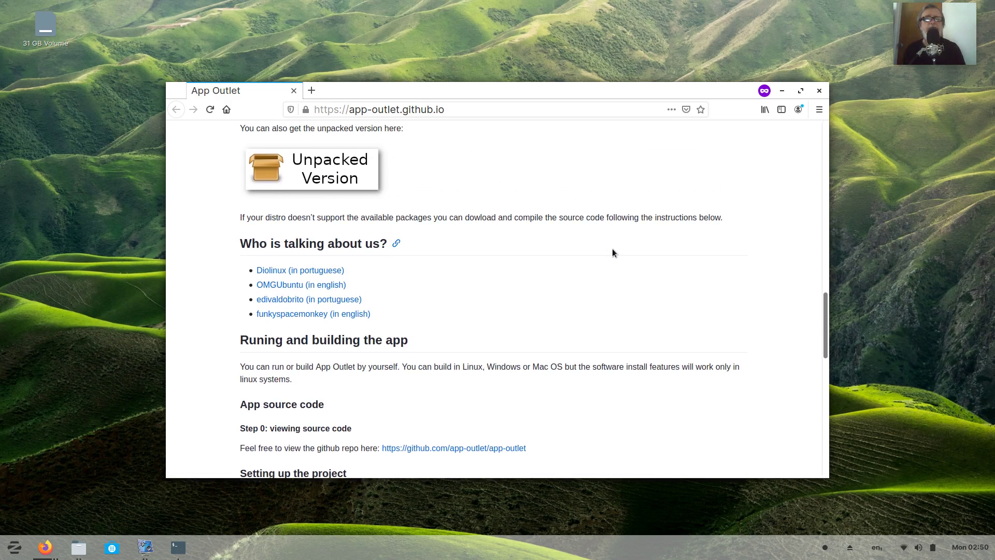
pyautogui.scroll(7, 610, 254)
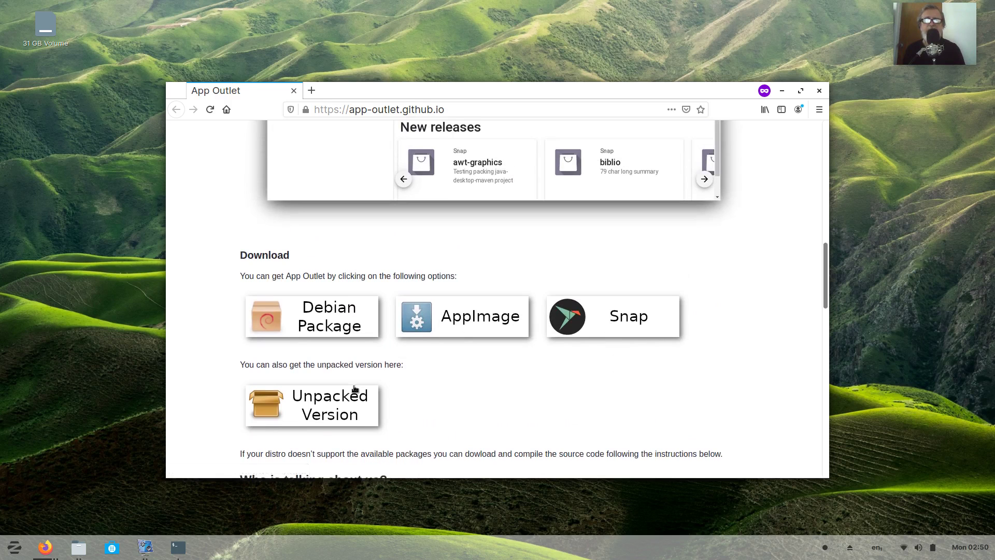
pyautogui.scroll(1, 368, 437)
pyautogui.scroll(10, 783, 406)
pyautogui.scroll(1, 780, 402)
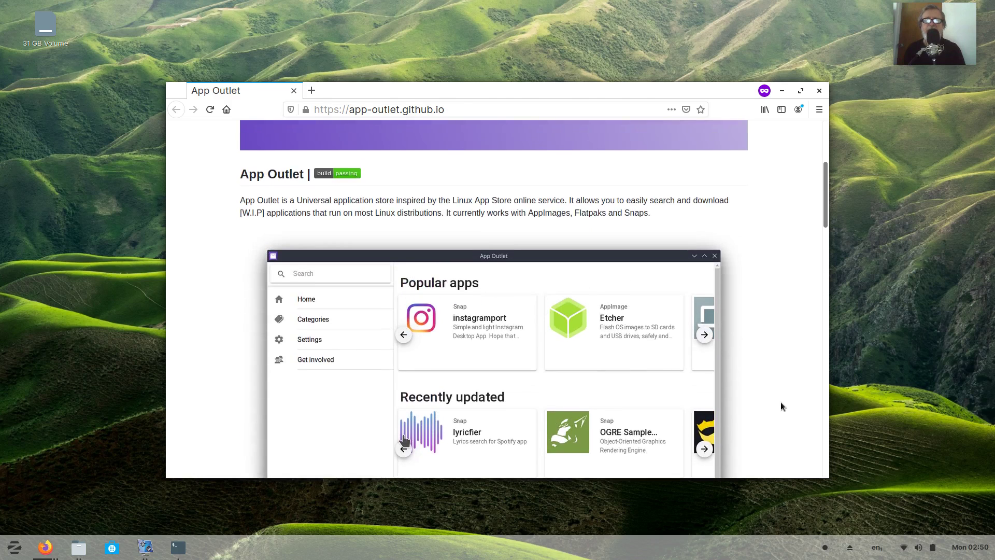
pyautogui.scroll(2, 780, 401)
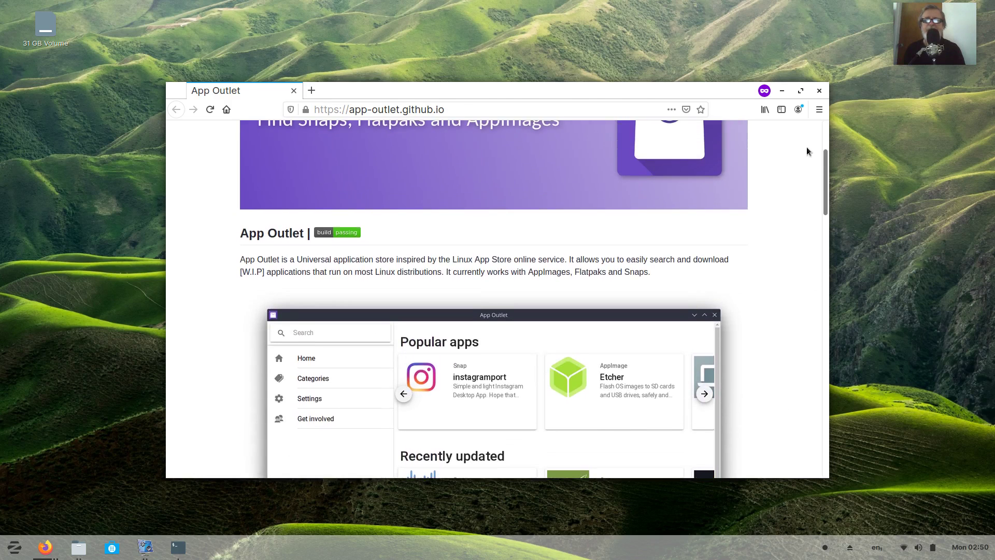
# - Minimize both private browser windows and bring up the file manager's Downloads window
pyautogui.click(784, 90)
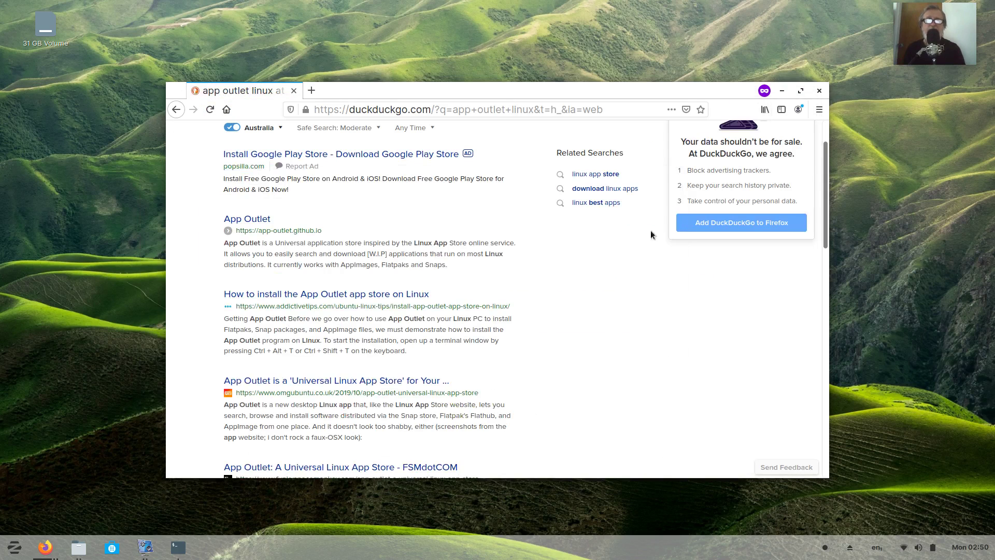
pyautogui.click(782, 91)
pyautogui.click(78, 547)
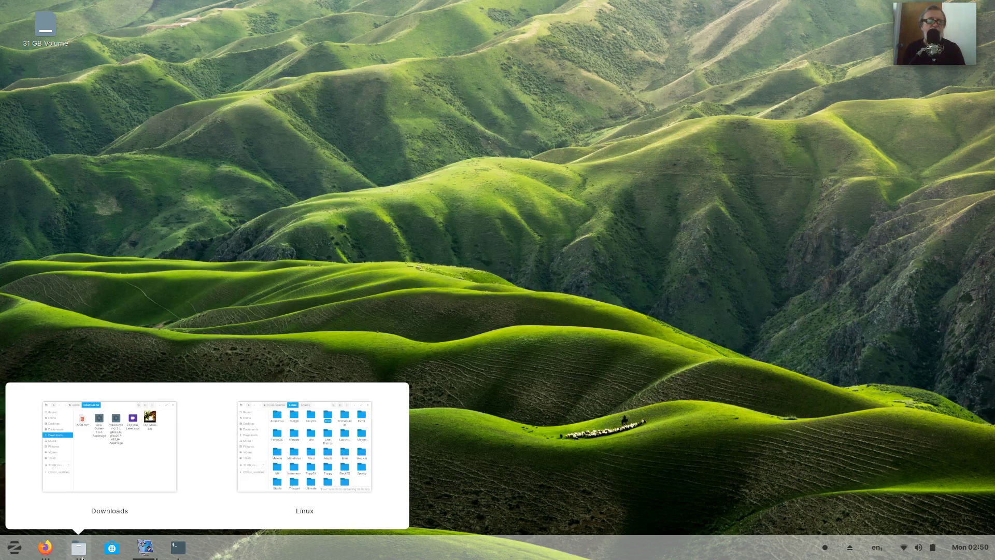
pyautogui.click(114, 480)
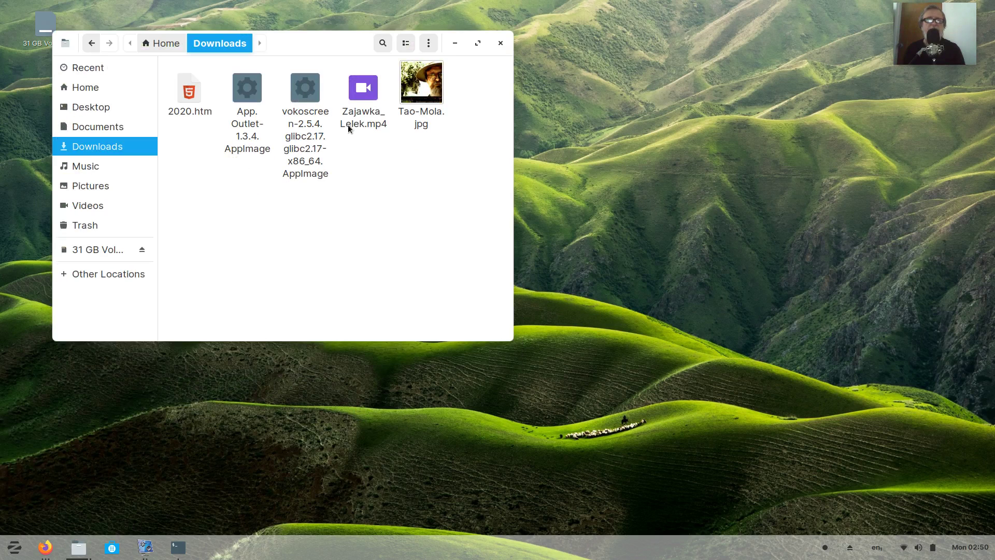
# - Check whether App.Outlet-1.3.4.AppImage is allowed to execute as a program, close its properties and minimize the Downloads window
pyautogui.rightClick(249, 89)
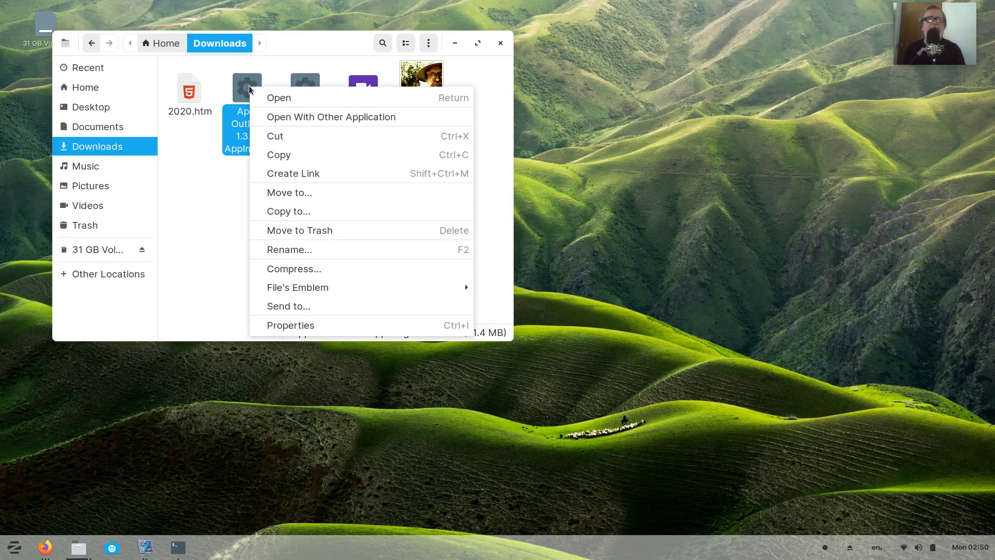
pyautogui.click(298, 327)
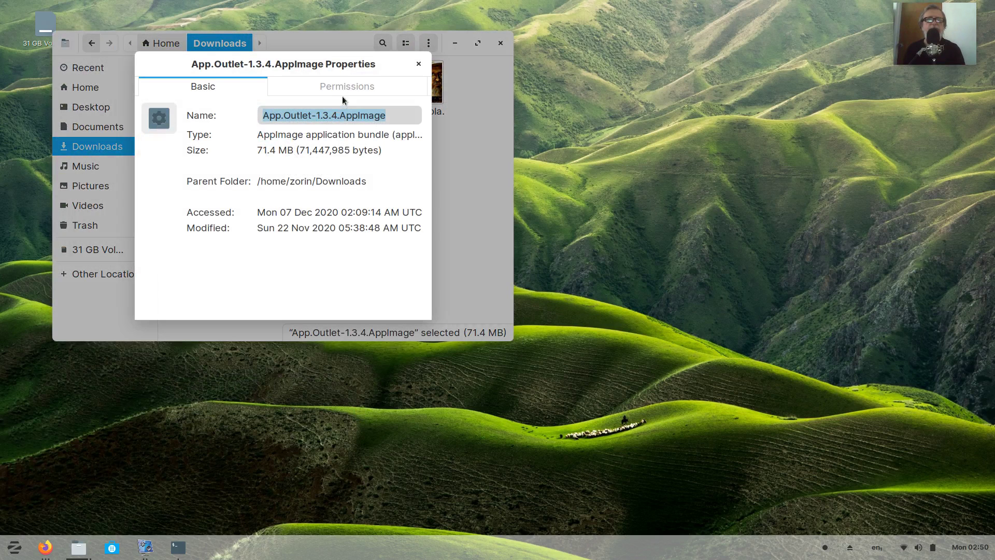
pyautogui.click(344, 86)
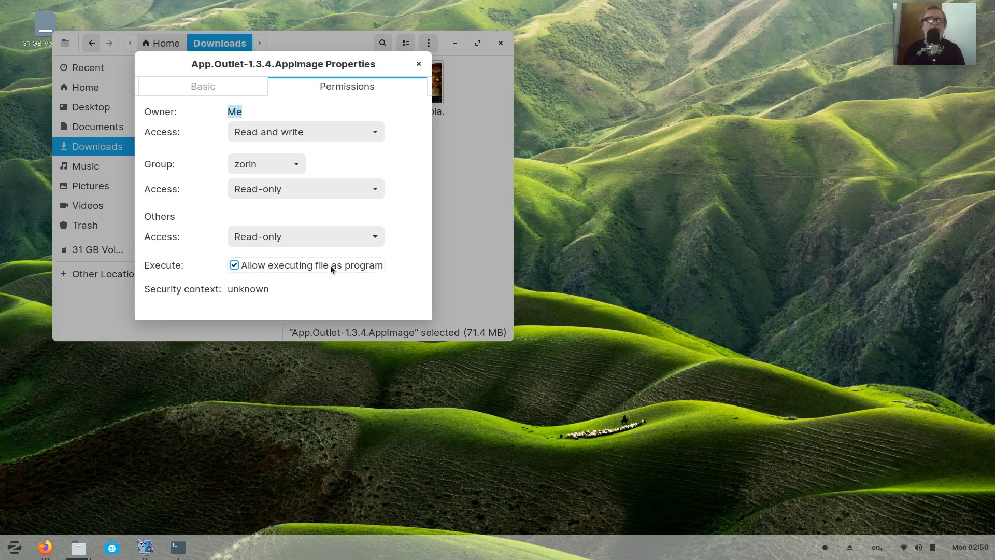
pyautogui.click(418, 62)
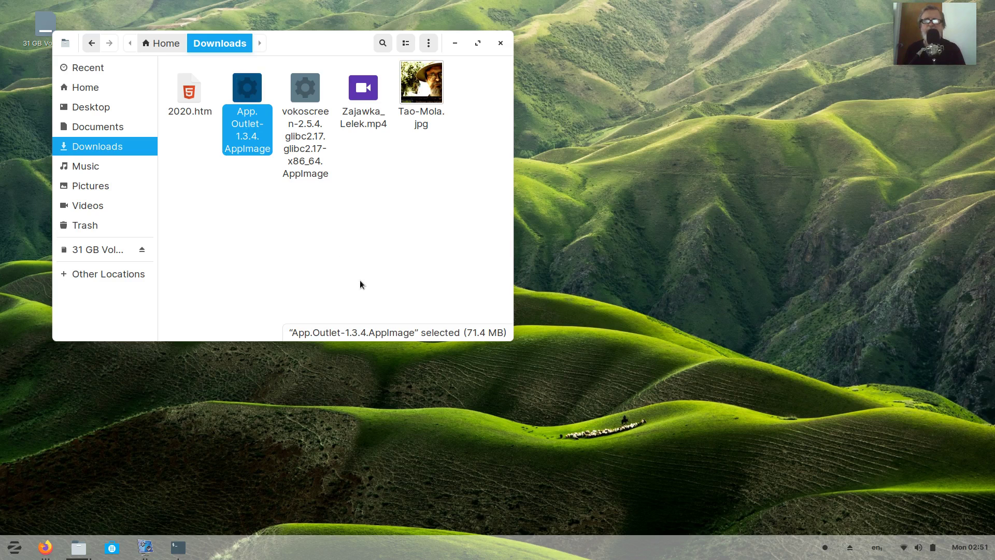
pyautogui.click(454, 43)
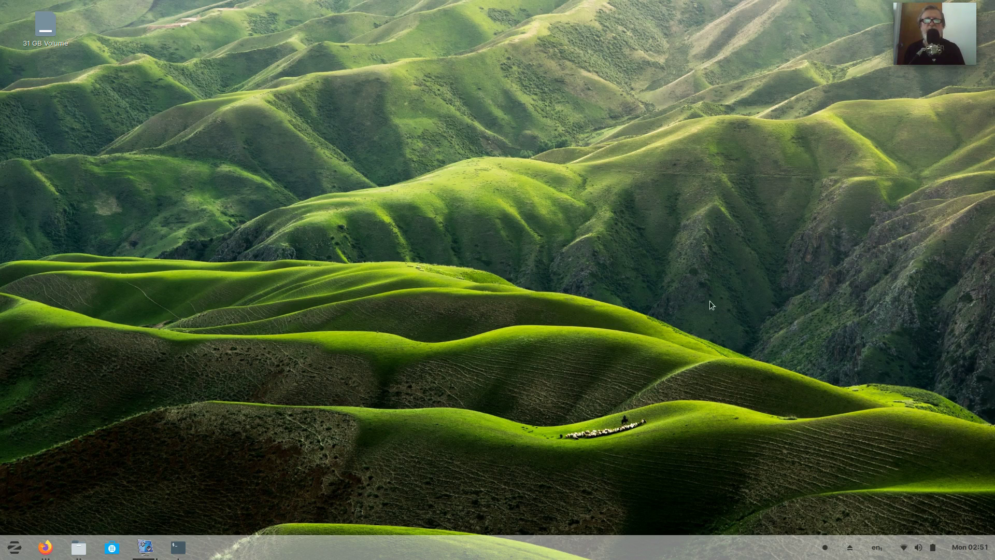
# - Open Zorin Appearance from the system tools
pyautogui.click(16, 547)
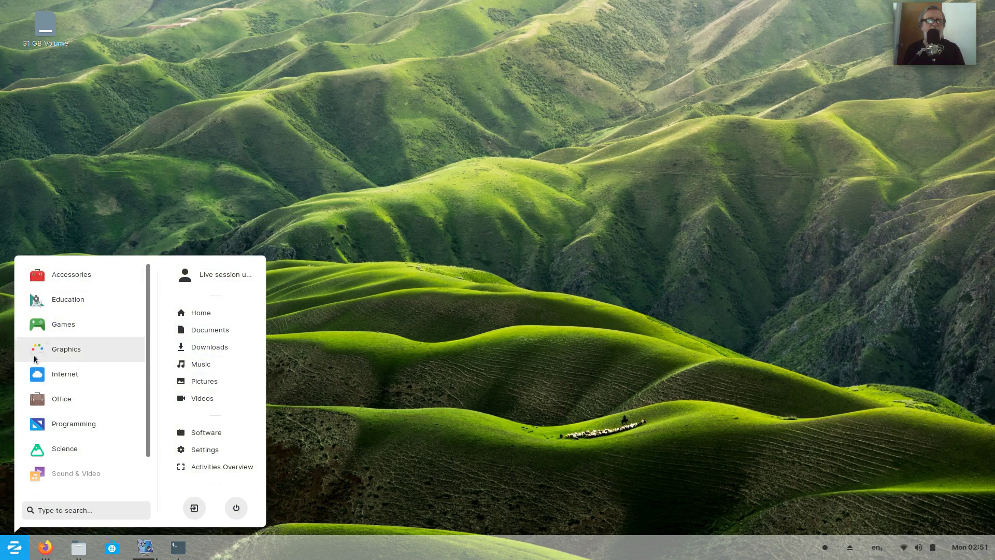
pyautogui.scroll(-2, 78, 332)
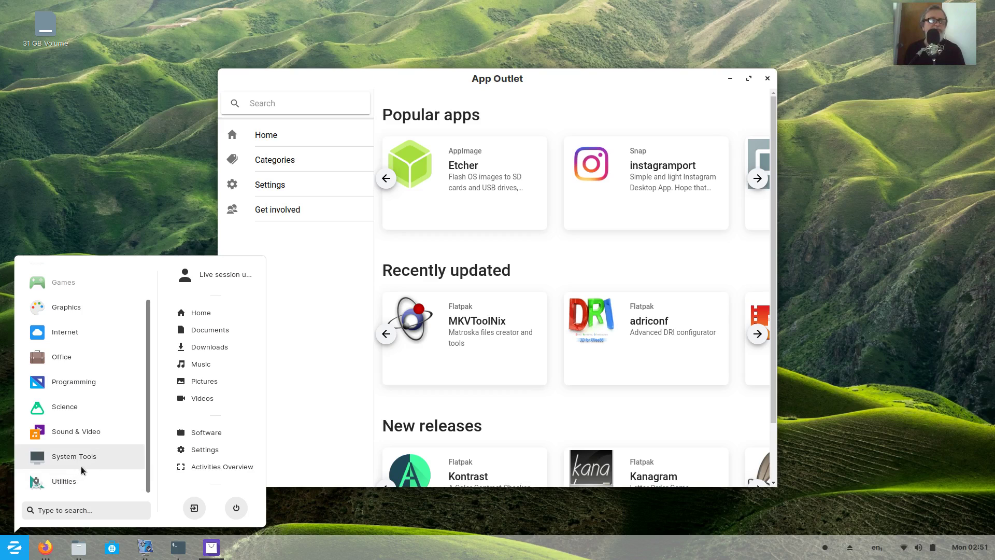
pyautogui.click(73, 456)
pyautogui.scroll(-4, 73, 457)
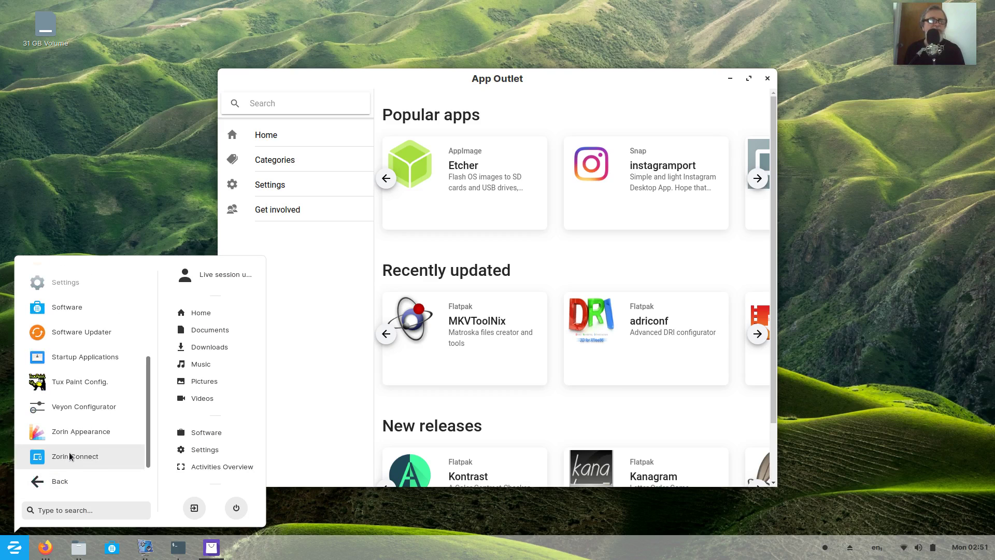
pyautogui.click(71, 433)
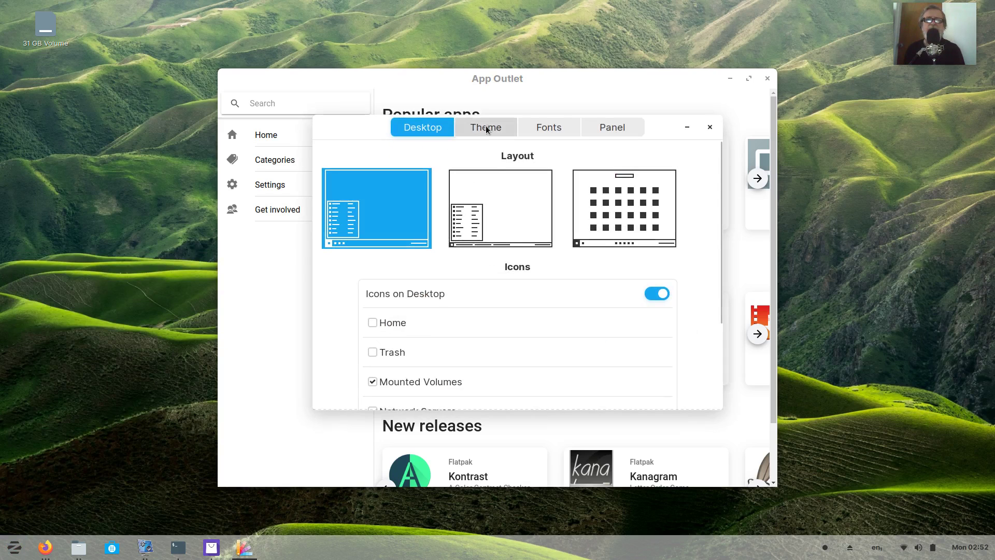
# - Set the Zorin theme background to the dark option and close the appearance settings
pyautogui.click(497, 130)
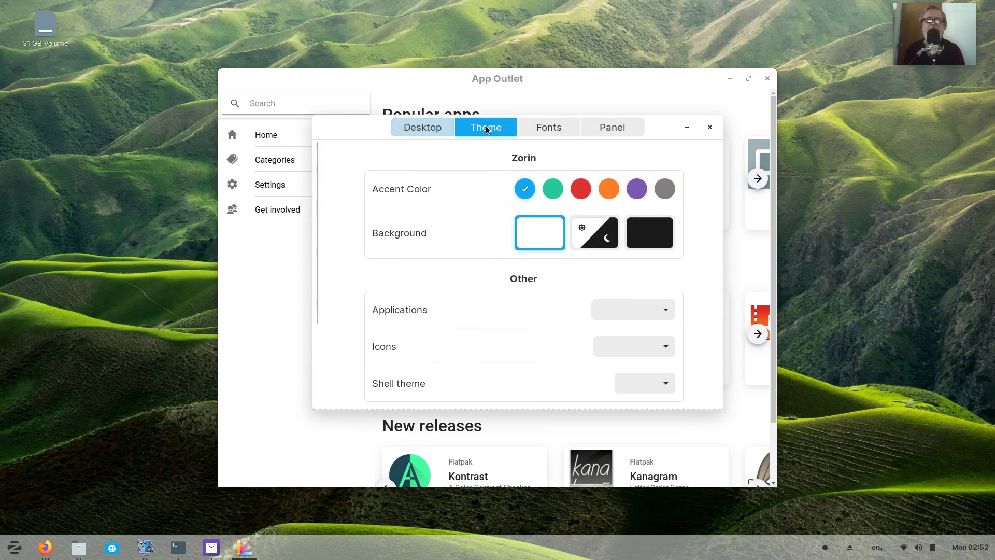
pyautogui.click(641, 236)
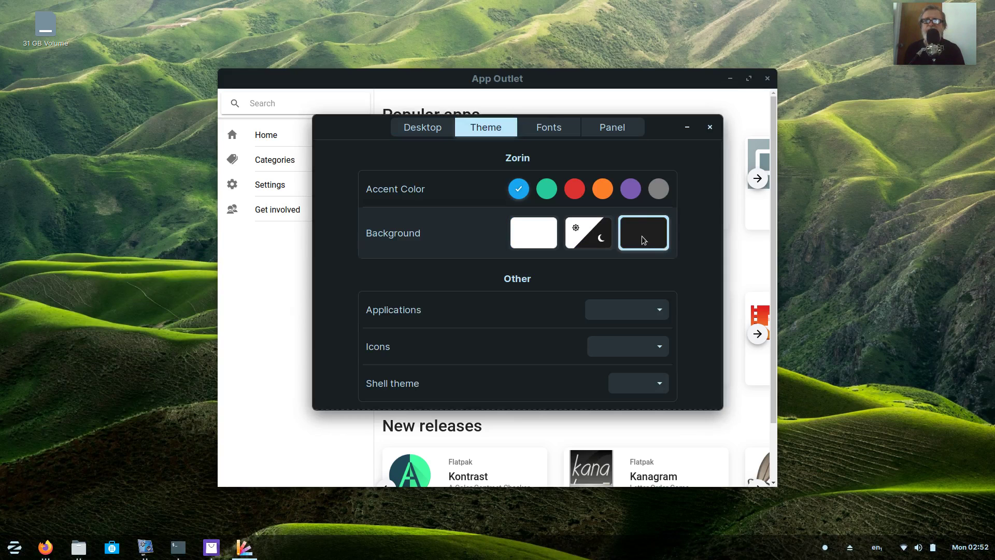
pyautogui.click(709, 127)
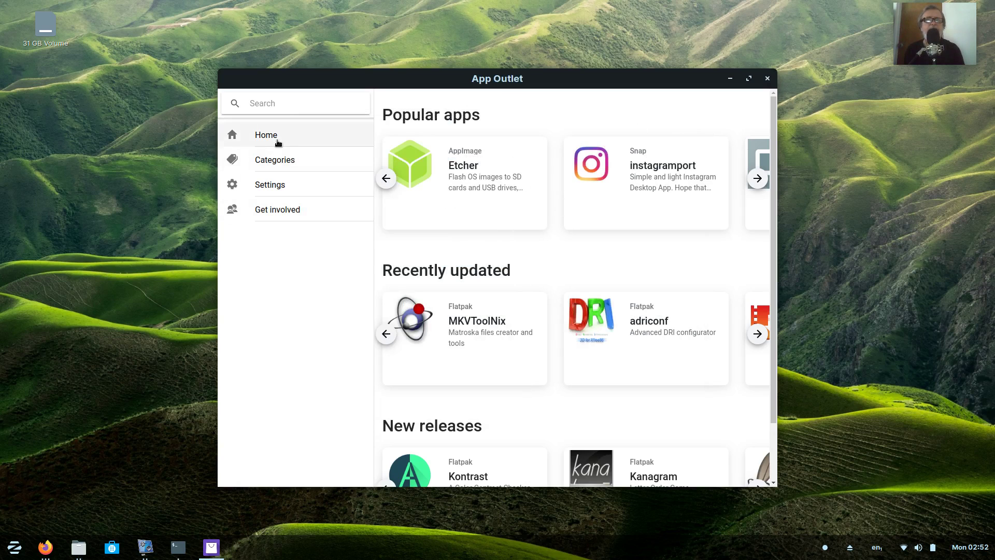
# - Reposition the App Outlet window higher on the desktop, widen it and look over the home page's sections
pyautogui.moveTo(516, 76); pyautogui.dragTo(422, 18)
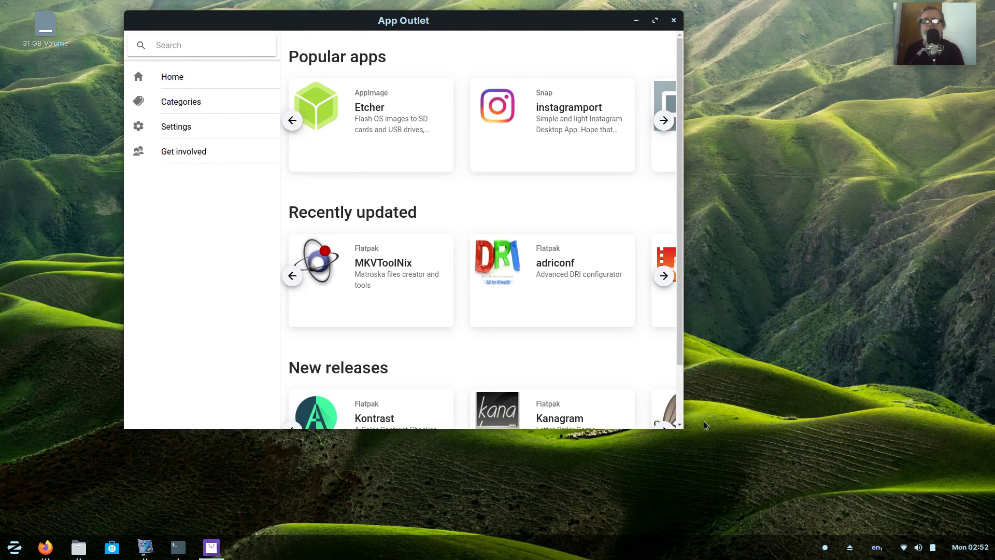
pyautogui.moveTo(684, 420); pyautogui.dragTo(900, 461)
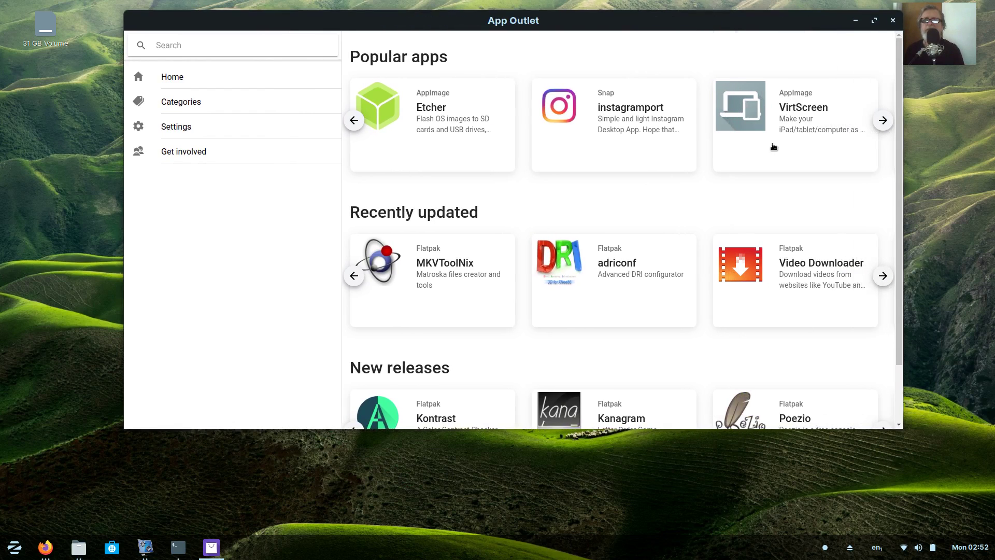
pyautogui.scroll(-3, 752, 160)
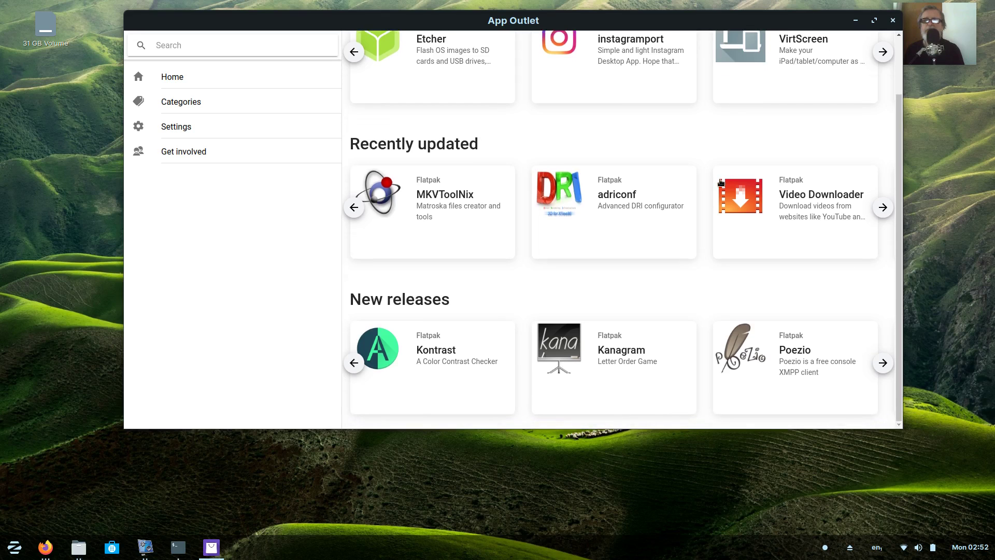
pyautogui.scroll(3, 451, 199)
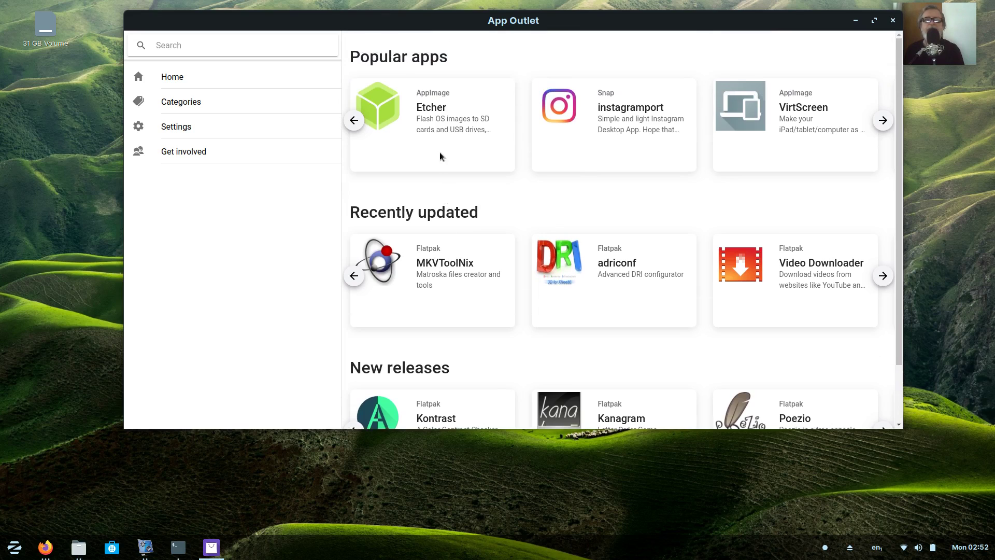
# - Browse through the Popular apps carousel on the home page to its end
pyautogui.click(882, 121)
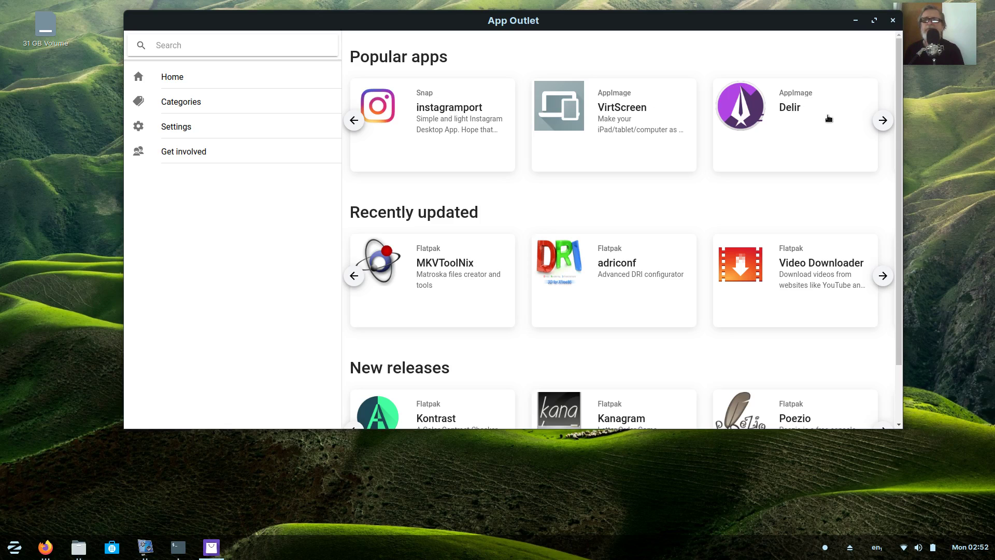
pyautogui.click(880, 120)
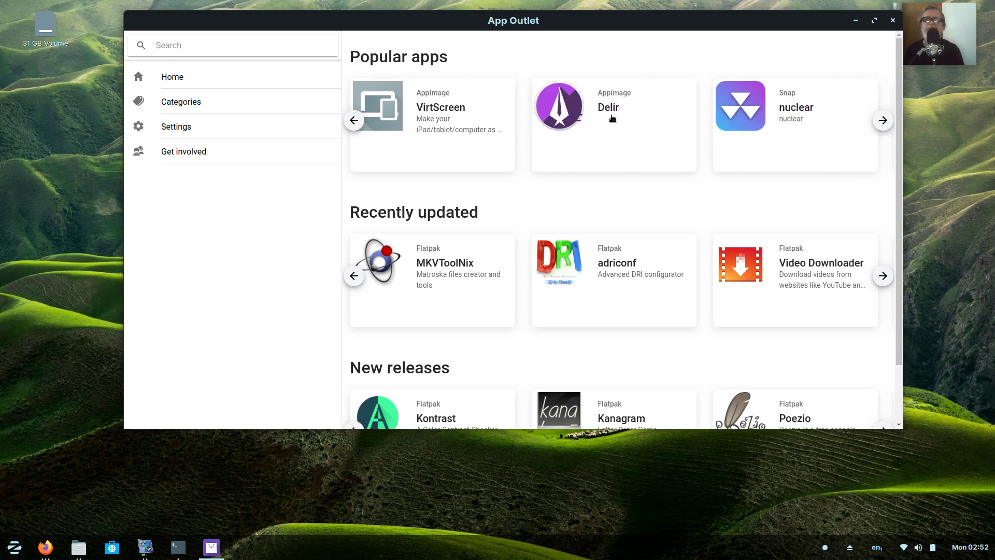
pyautogui.click(883, 121)
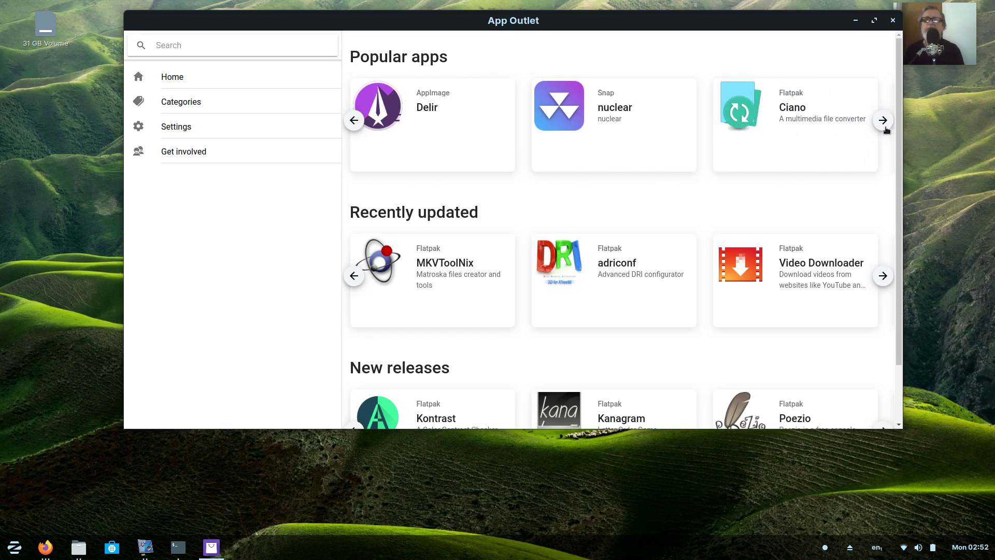
pyautogui.click(885, 124)
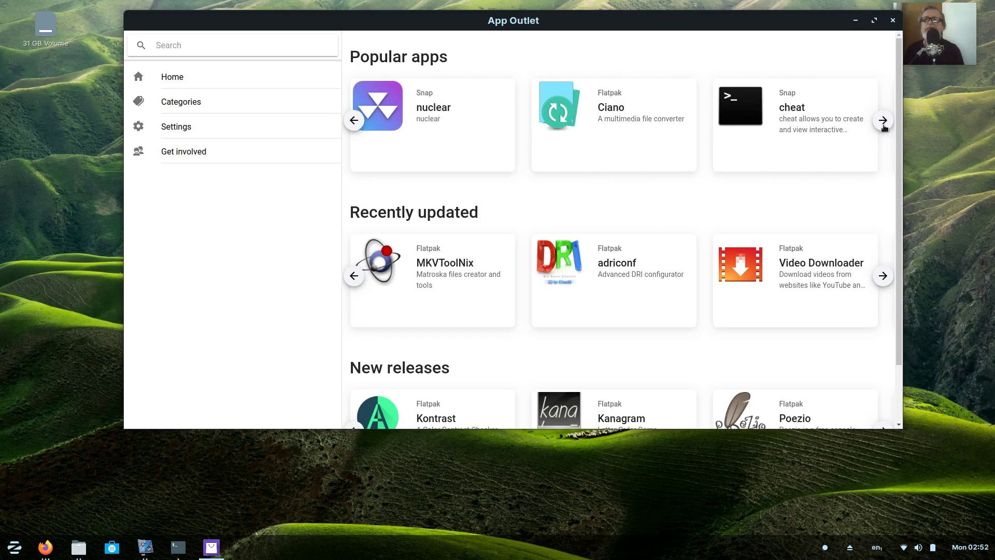
pyautogui.click(883, 124)
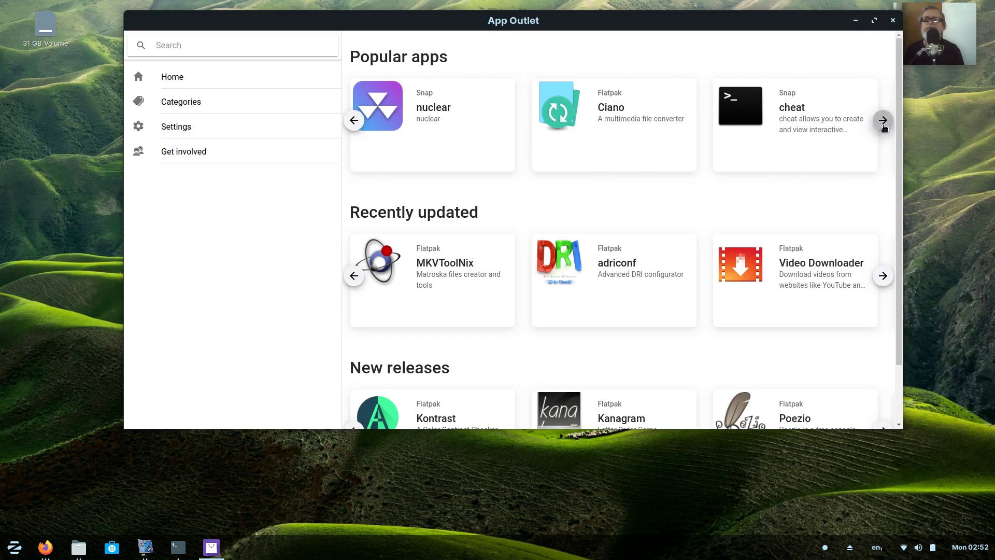
pyautogui.click(884, 124)
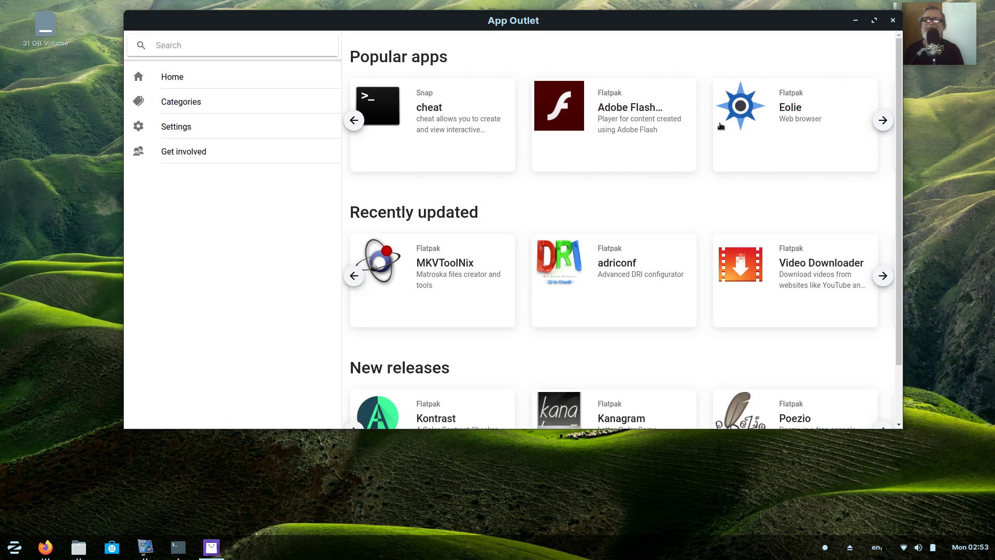
pyautogui.click(883, 120)
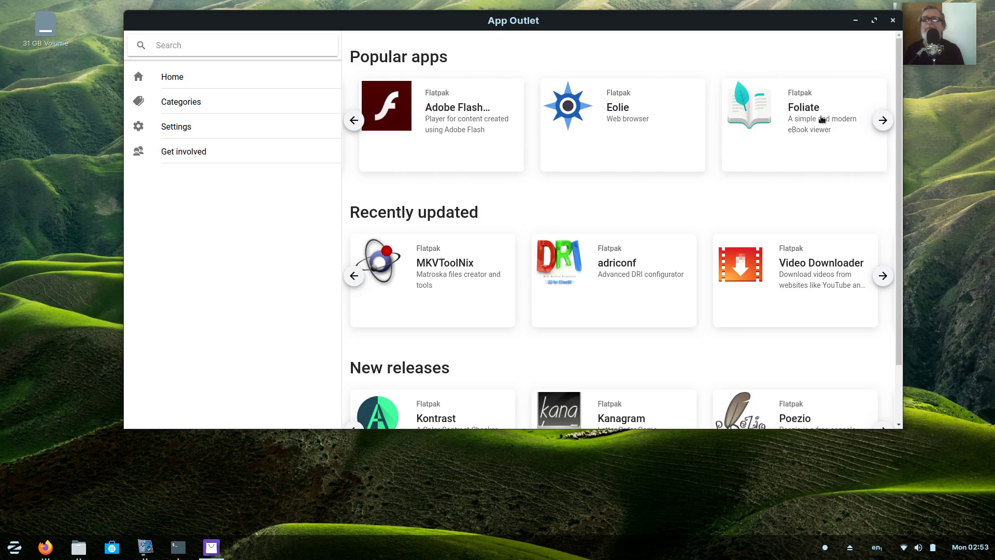
pyautogui.click(883, 120)
pyautogui.click(883, 121)
# - Page through the Recently updated apps to the end of the row
pyautogui.click(886, 279)
pyautogui.click(887, 280)
pyautogui.click(887, 280)
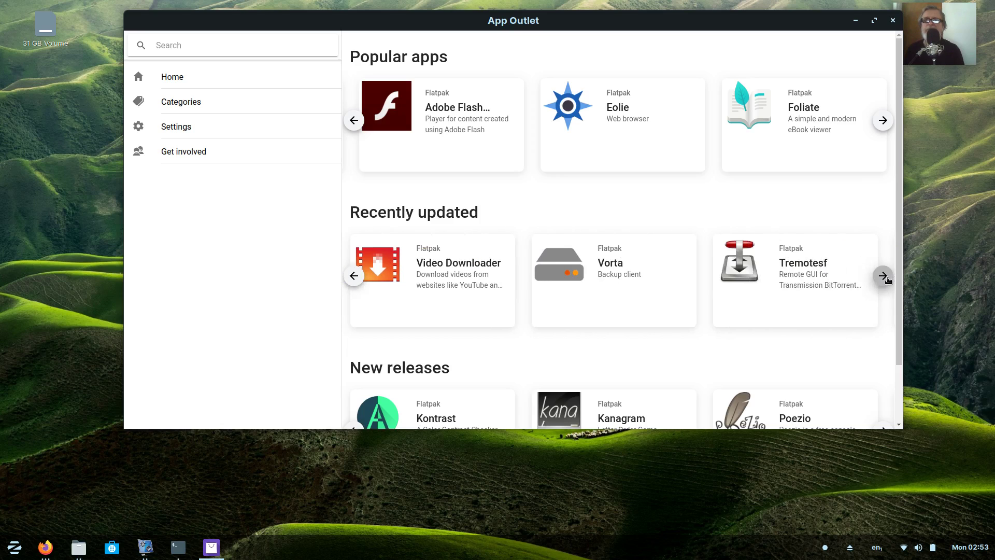
pyautogui.click(888, 280)
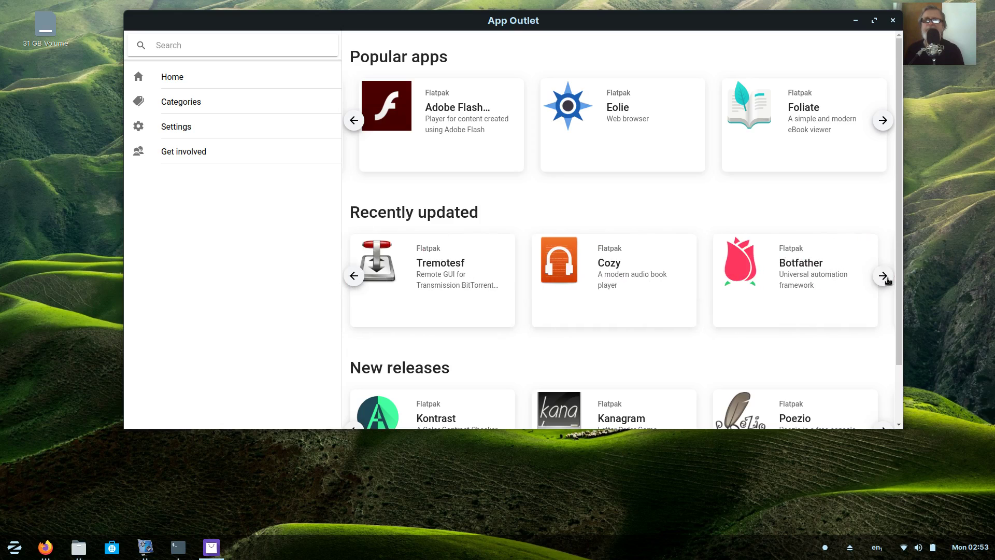
pyautogui.click(887, 280)
pyautogui.click(887, 280)
pyautogui.click(887, 280)
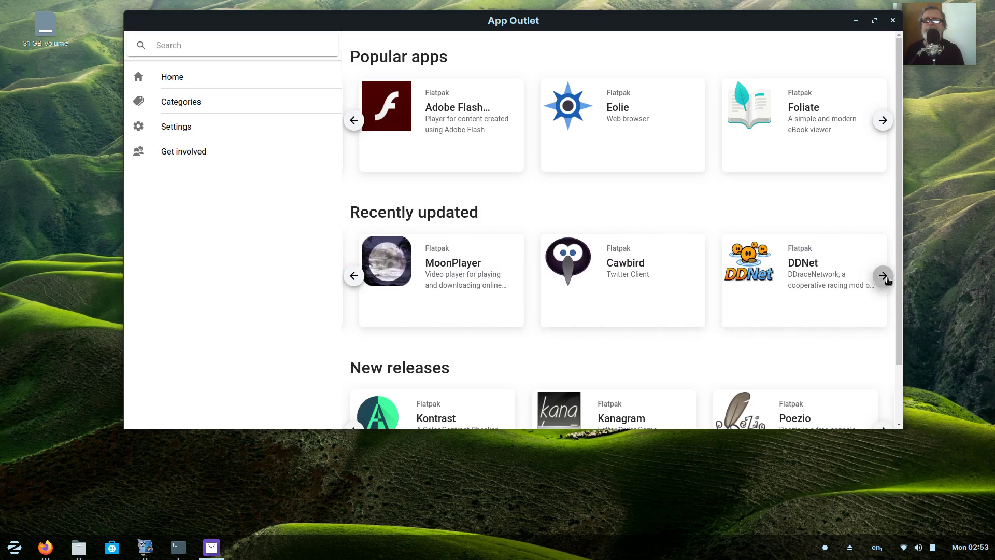
# - Look through all the New releases apps and return to the beginning of the home page
pyautogui.scroll(-2, 857, 339)
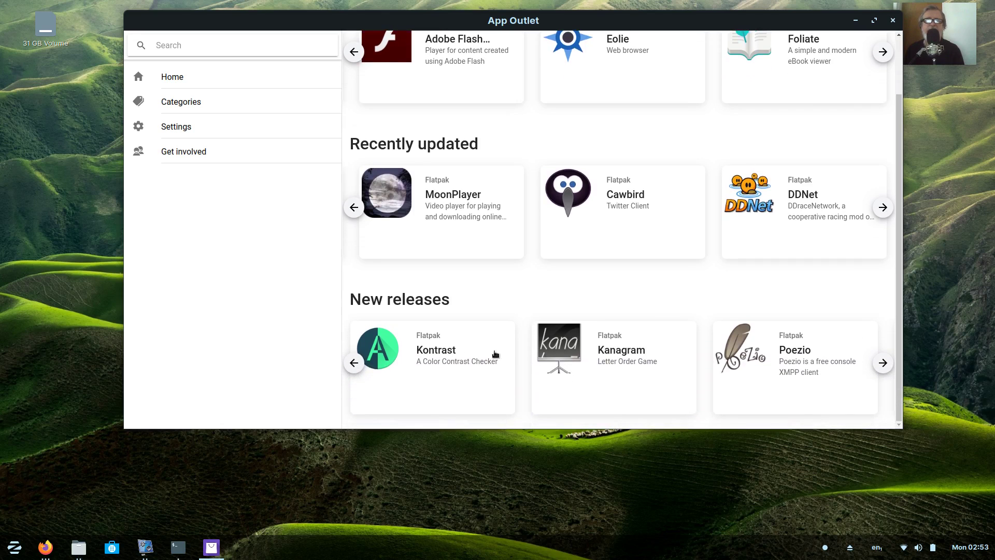
pyautogui.click(881, 364)
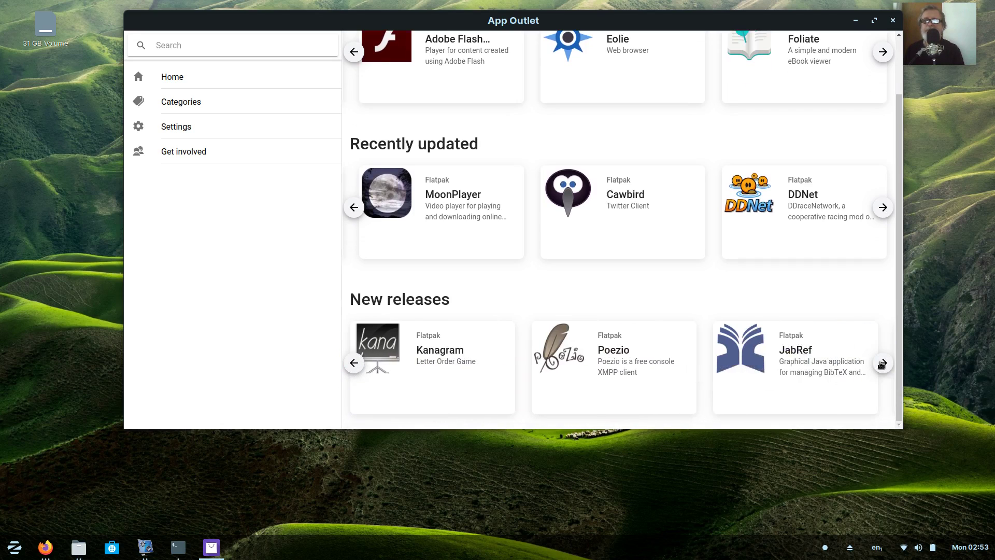
pyautogui.click(882, 364)
pyautogui.click(881, 364)
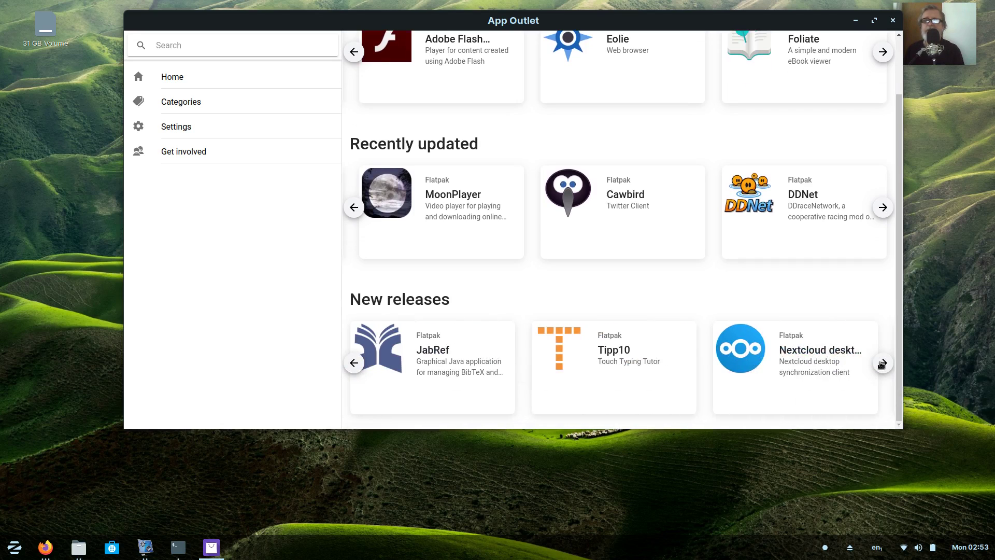
pyautogui.click(882, 364)
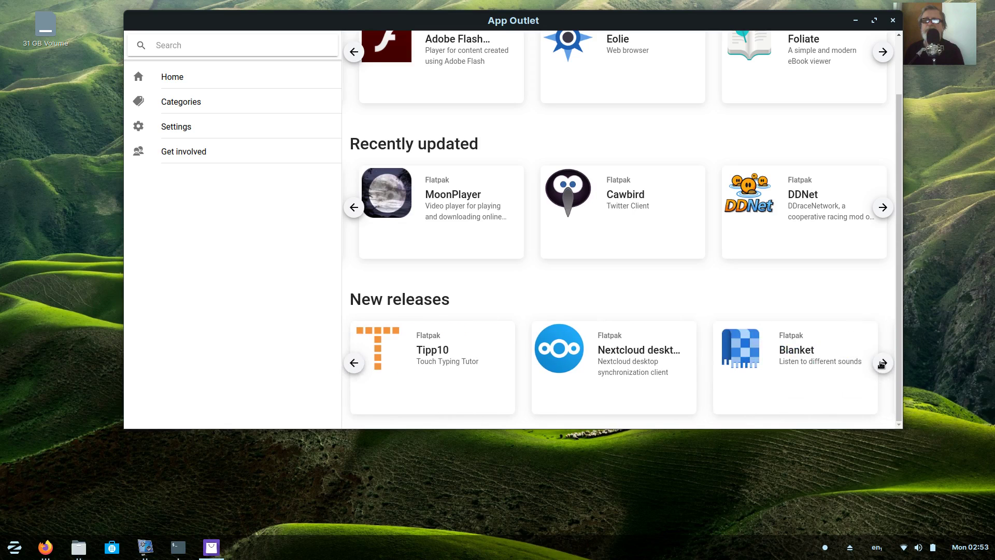
pyautogui.click(881, 365)
pyautogui.click(882, 365)
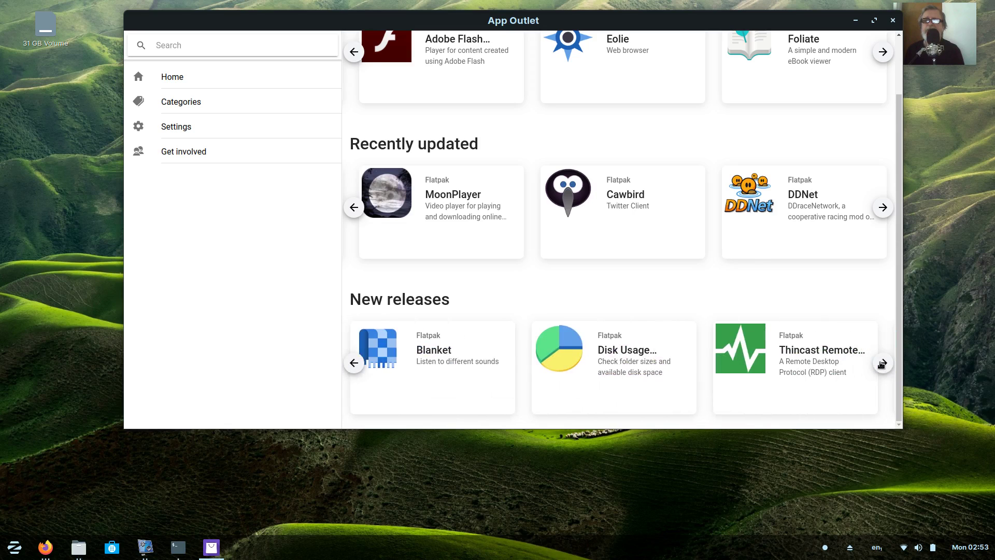
pyautogui.click(881, 365)
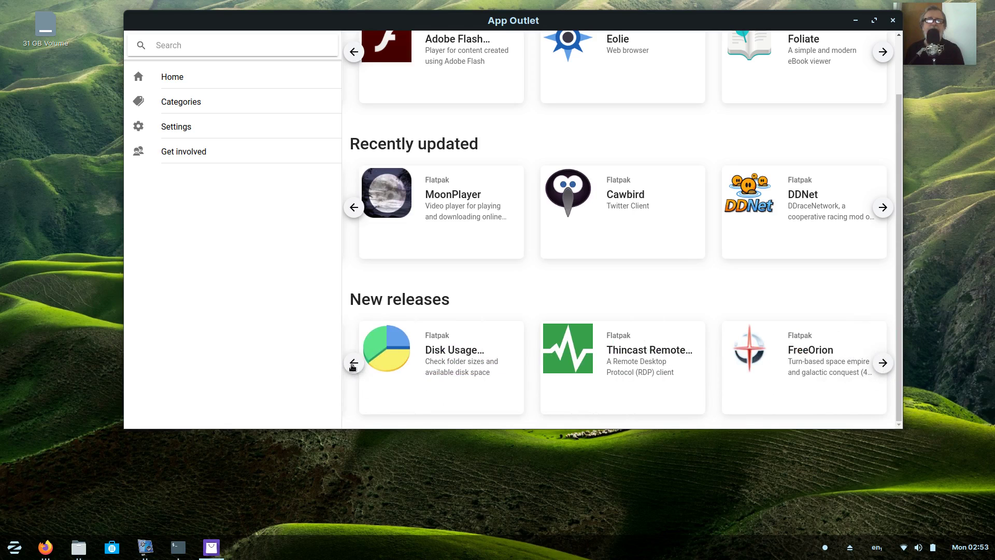
pyautogui.scroll(3, 415, 232)
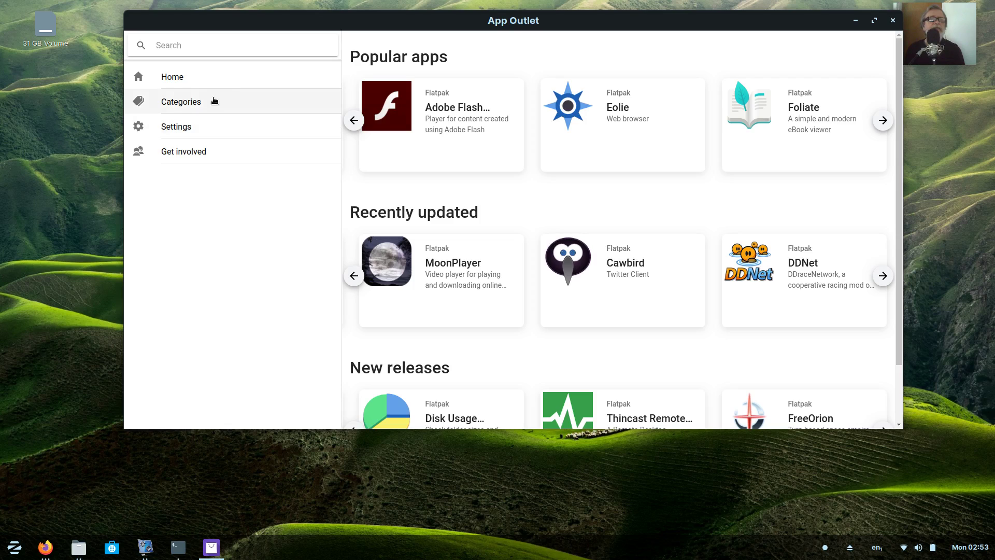
# - Change App Outlet's own theme to Dark in its appearance settings
pyautogui.click(176, 130)
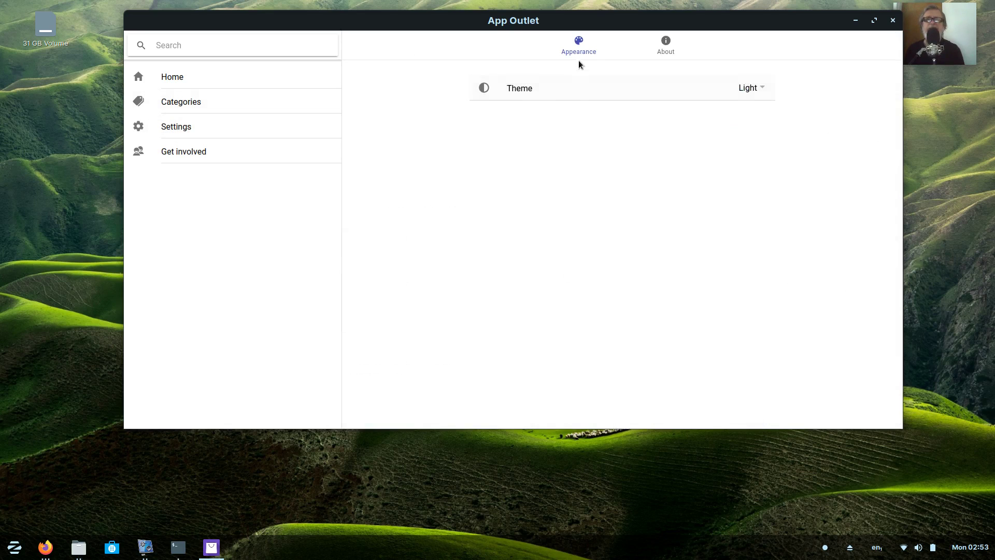
pyautogui.click(760, 91)
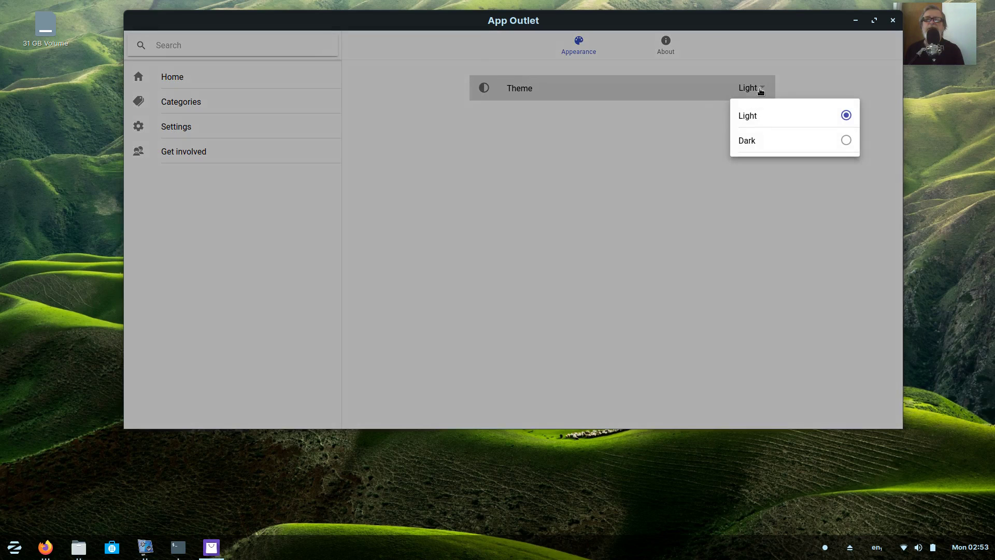
pyautogui.click(755, 141)
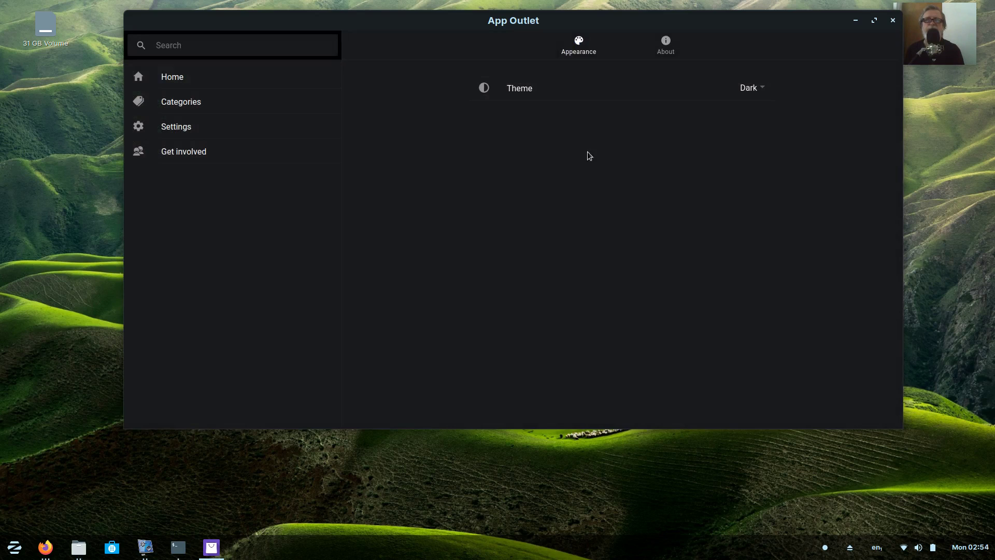
# - Show the apps in the Video category and filter them to AppImage packages only
pyautogui.click(186, 103)
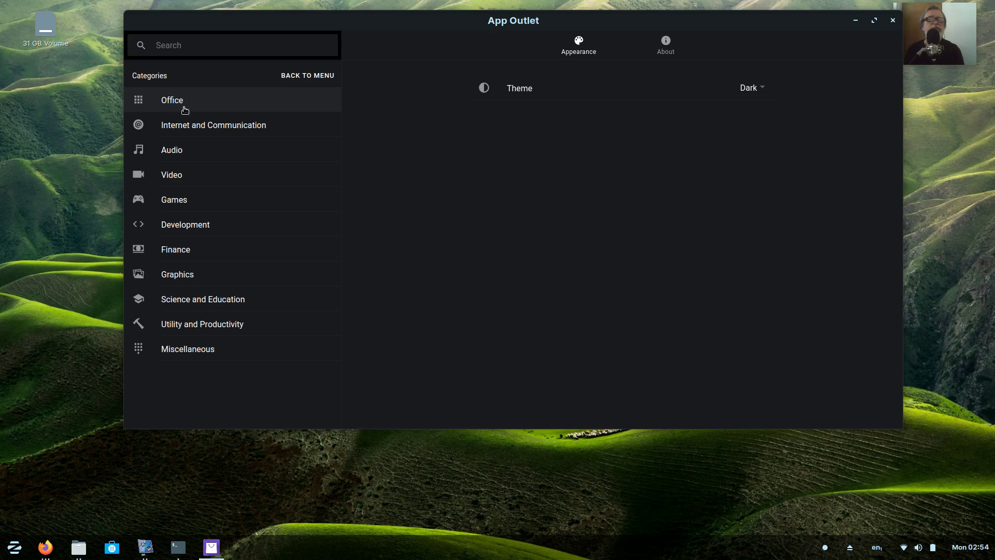
pyautogui.click(178, 177)
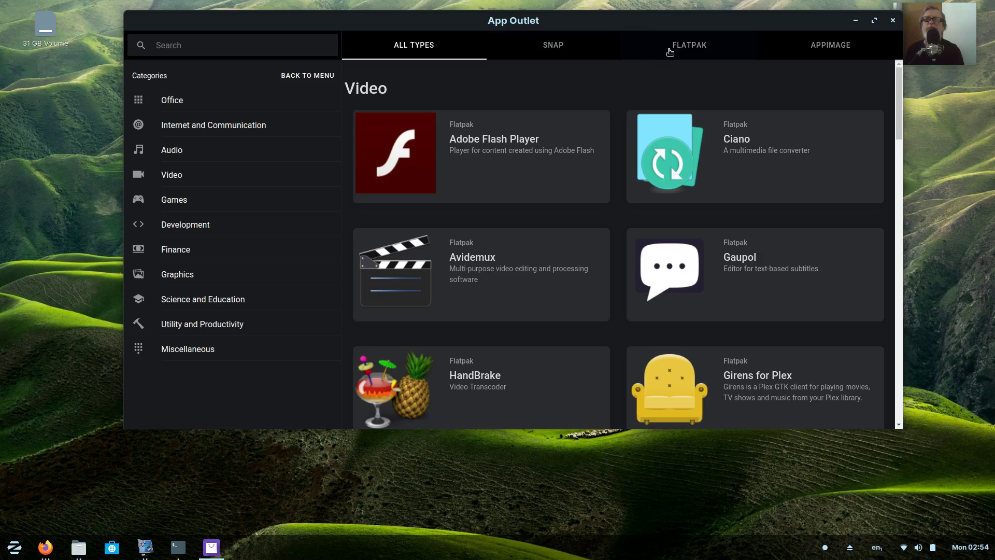
pyautogui.click(852, 49)
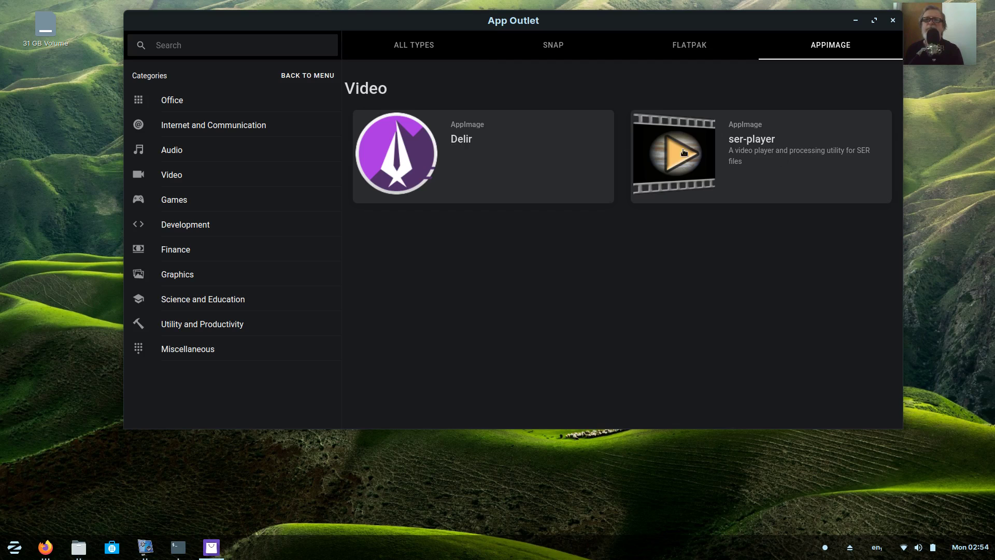
# - Open the Delir app's page and review its details, screenshot and project links
pyautogui.click(463, 141)
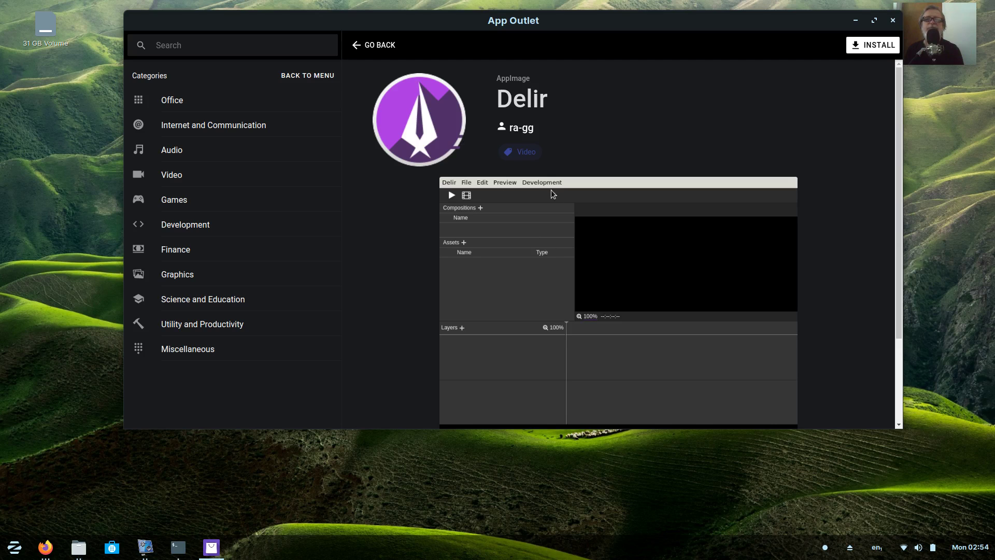
pyautogui.scroll(-1, 608, 277)
pyautogui.scroll(-3, 606, 273)
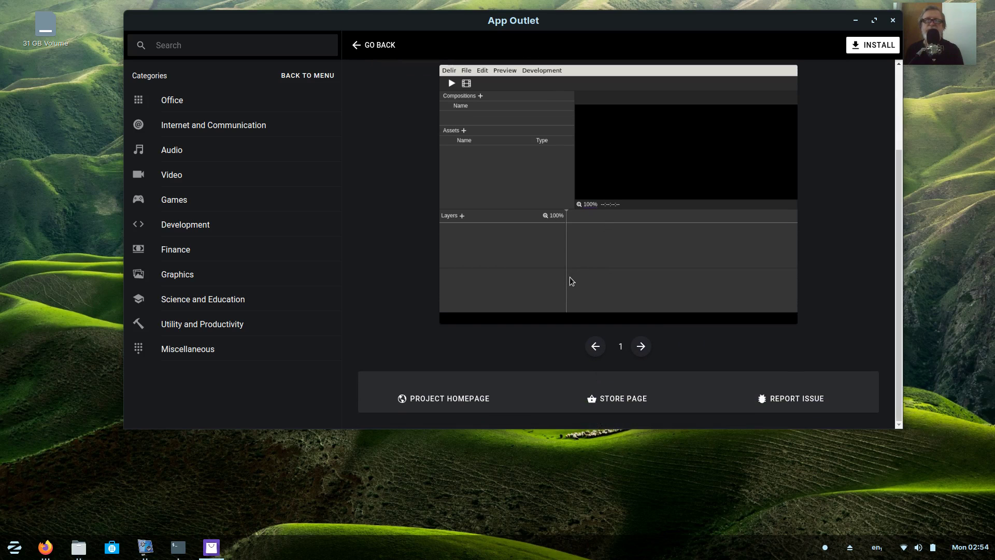
pyautogui.scroll(4, 568, 280)
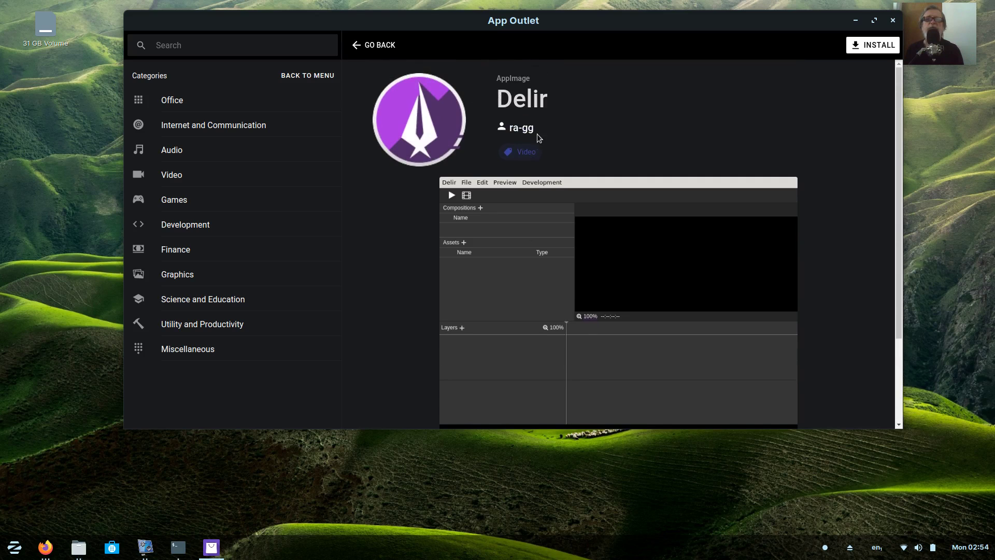
pyautogui.scroll(-4, 533, 292)
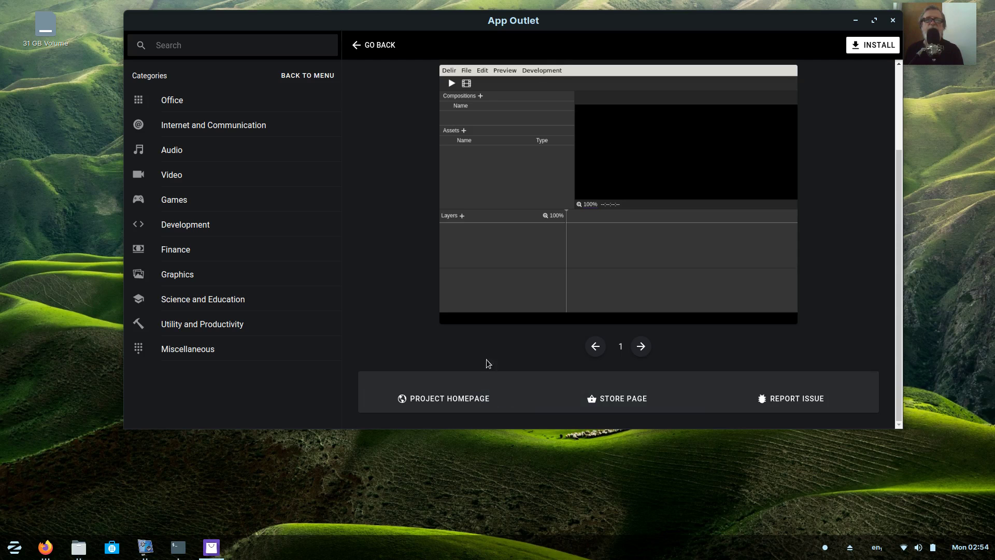
pyautogui.scroll(4, 452, 291)
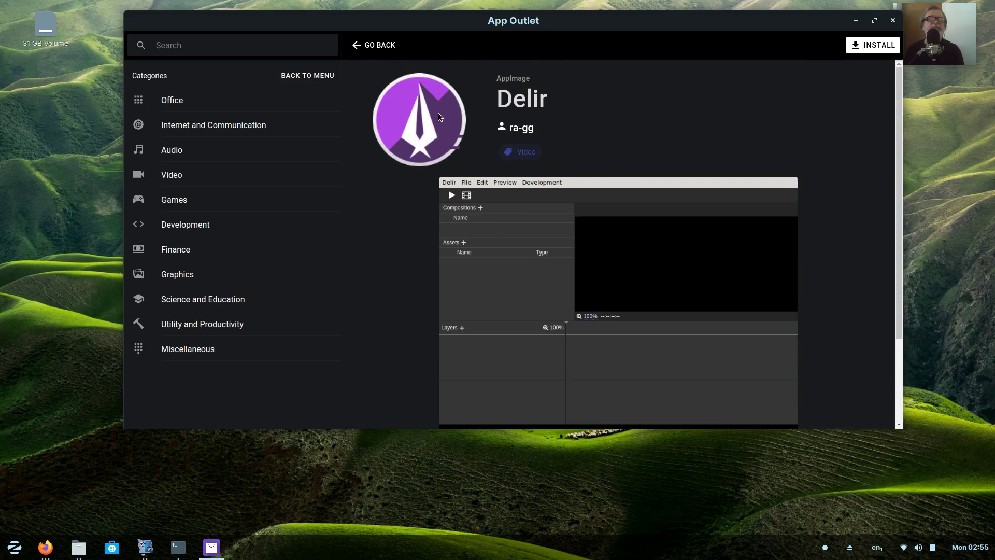
# - Install the Delir AppImage from its app page
pyautogui.click(877, 49)
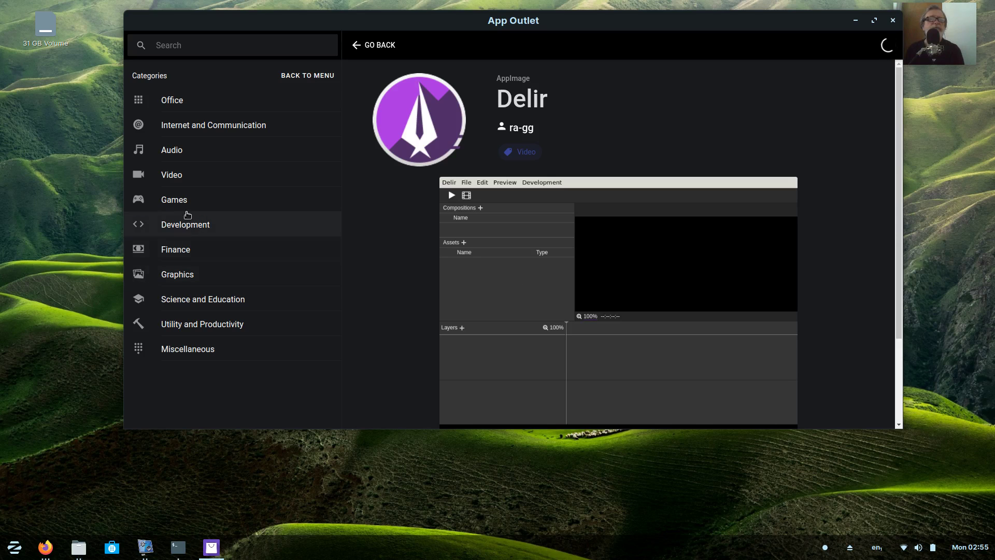
# - Show the Games category and look through its apps of all package types to the end of the list
pyautogui.click(180, 203)
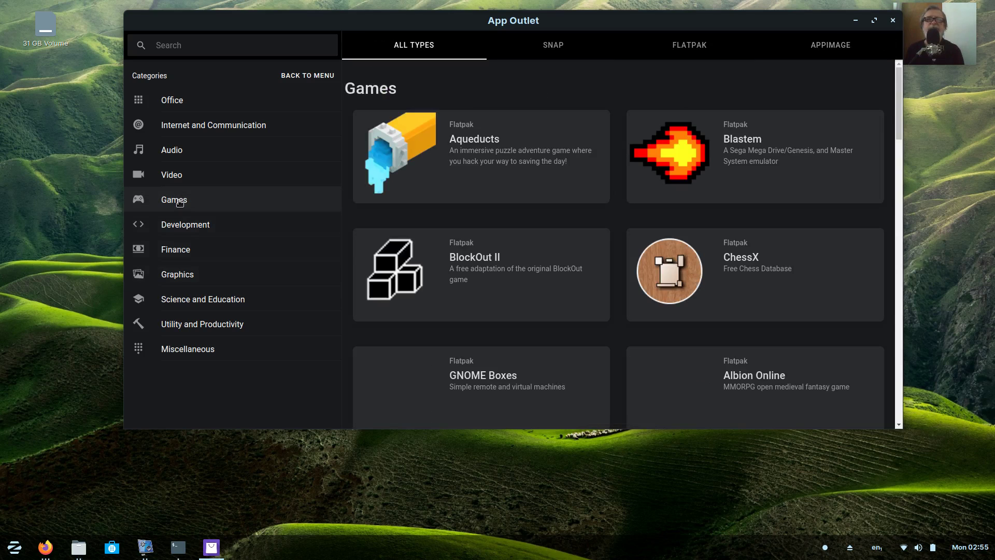
pyautogui.scroll(-1, 588, 236)
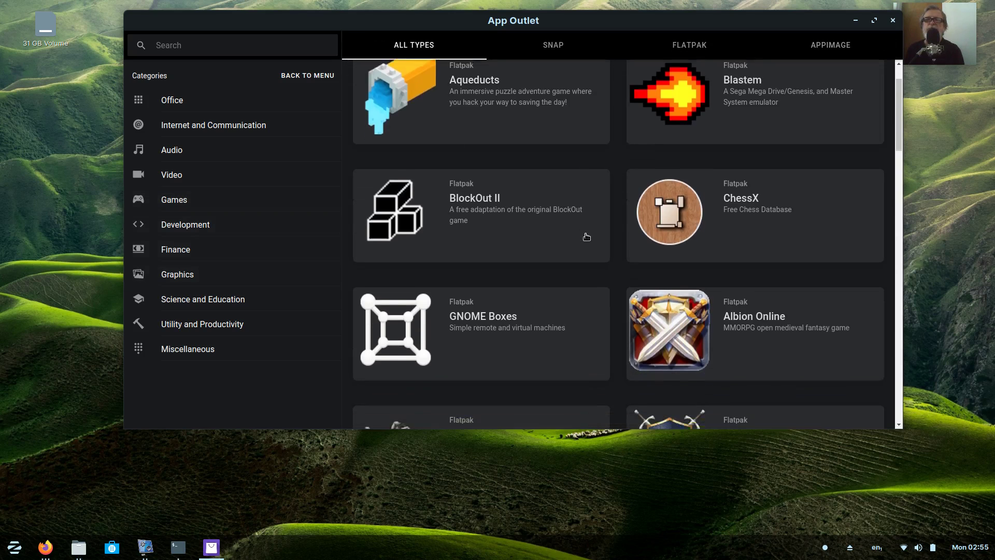
pyautogui.scroll(-1, 587, 237)
pyautogui.scroll(-2, 587, 238)
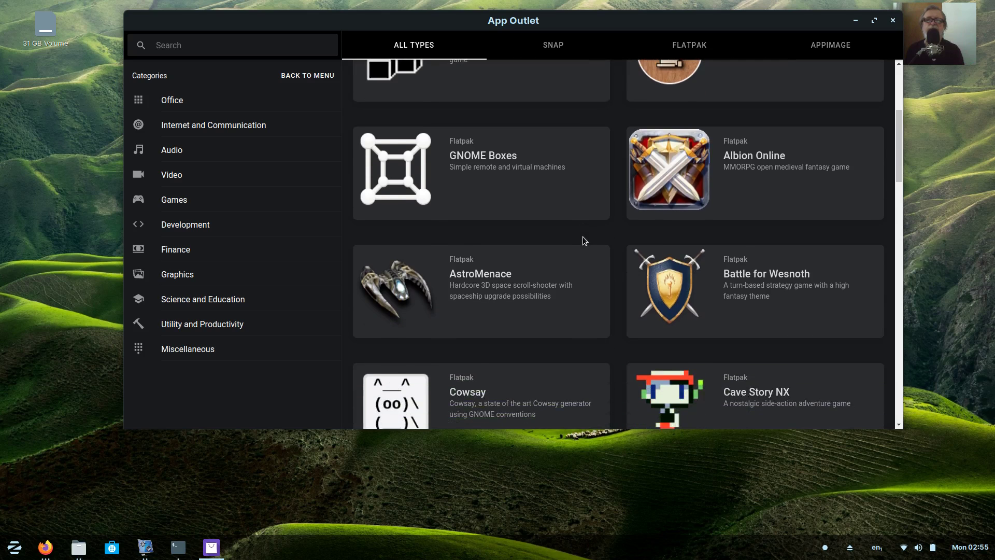
pyautogui.scroll(-2, 583, 240)
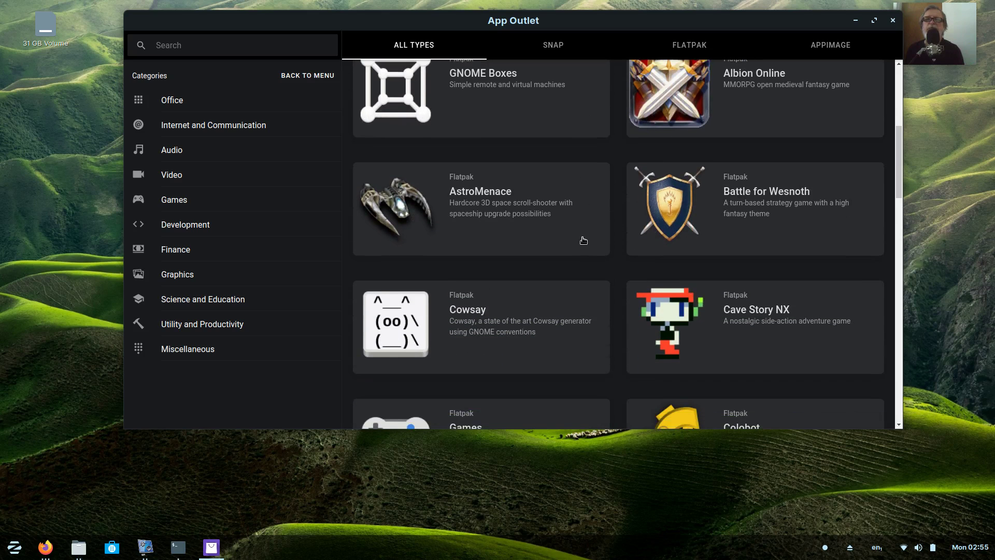
pyautogui.scroll(-1, 584, 240)
pyautogui.scroll(-4, 584, 240)
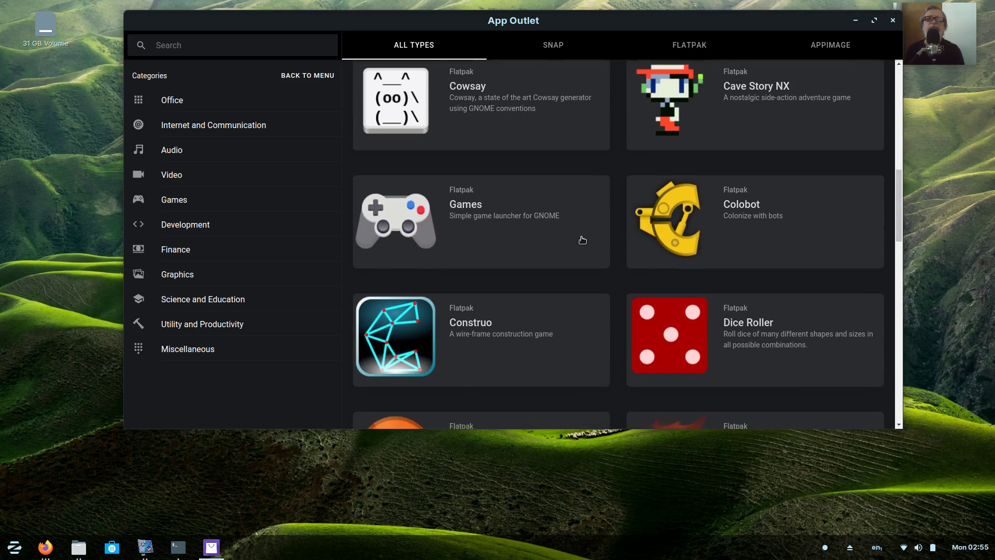
pyautogui.scroll(-4, 583, 239)
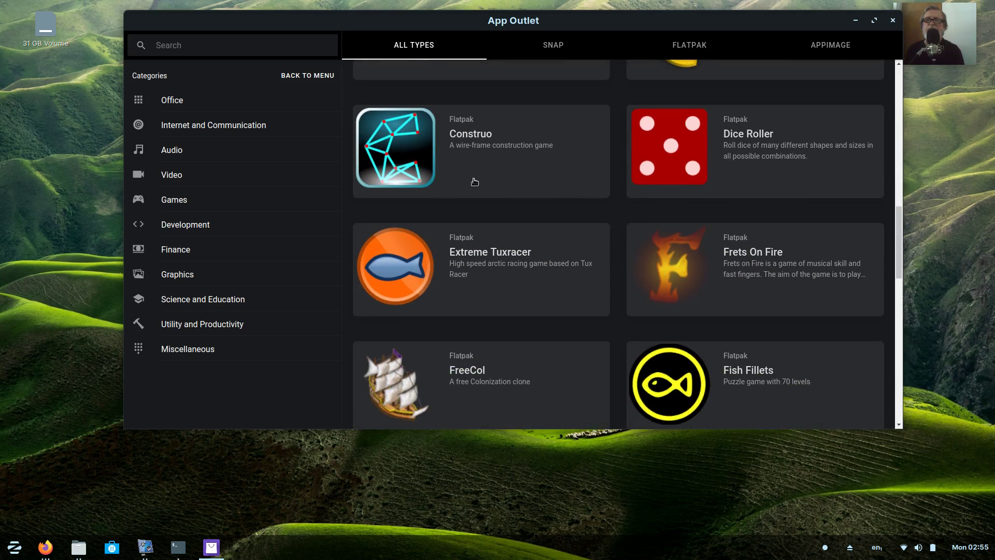
pyautogui.scroll(-2, 476, 185)
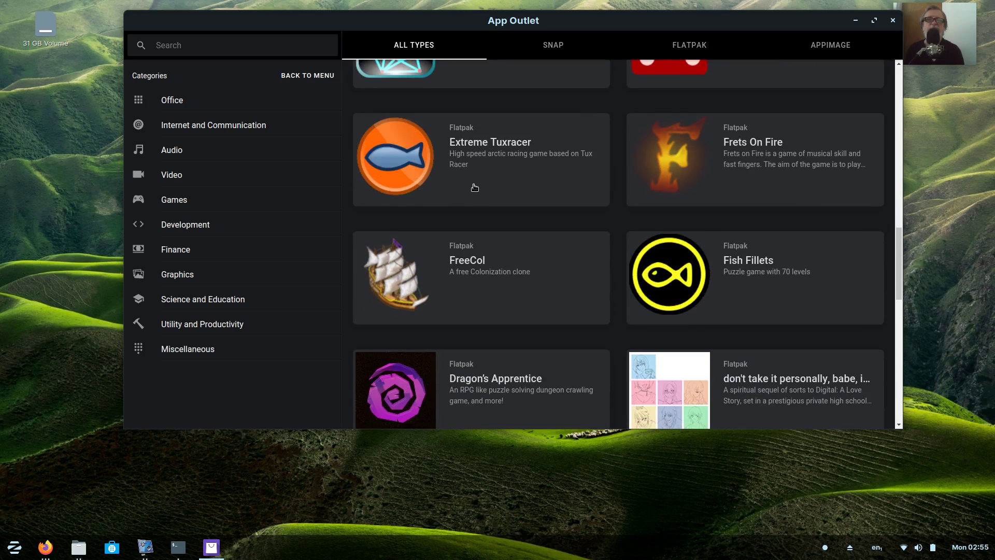
pyautogui.scroll(-5, 476, 191)
pyautogui.scroll(-2, 512, 224)
pyautogui.scroll(-3, 512, 225)
pyautogui.scroll(-1, 514, 225)
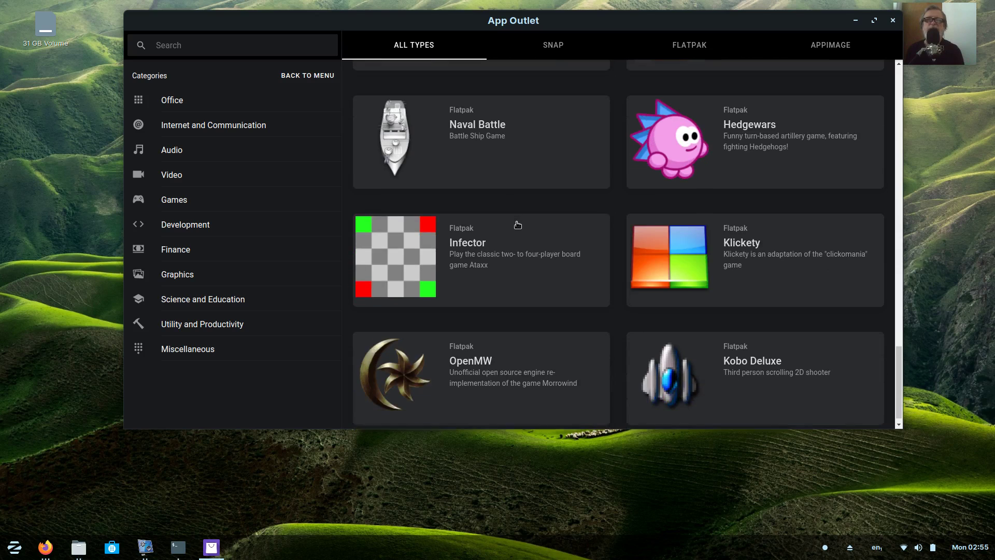
# - Filter the Games category by AppImage, Snap and Flatpak in turn to compare the package types on offer
pyautogui.click(826, 52)
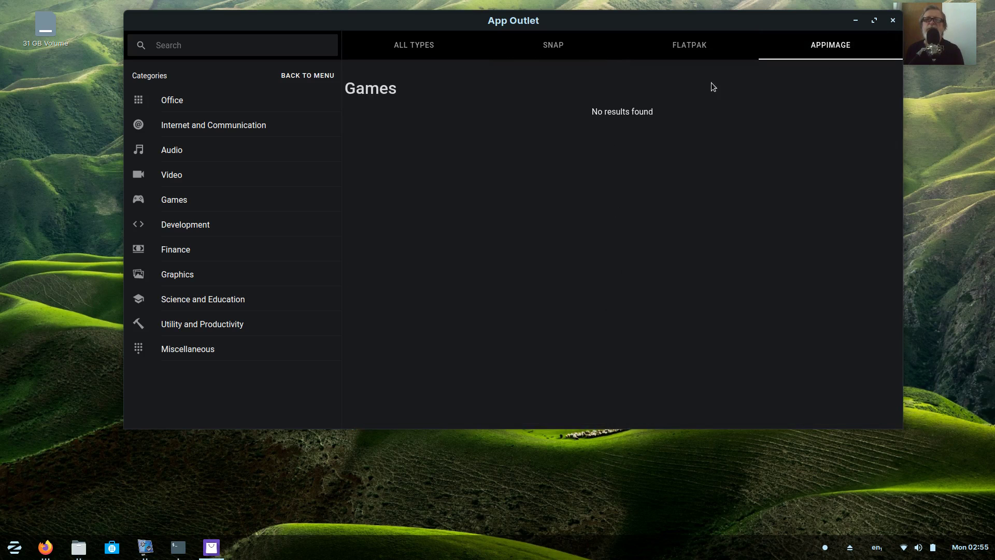
pyautogui.click(559, 50)
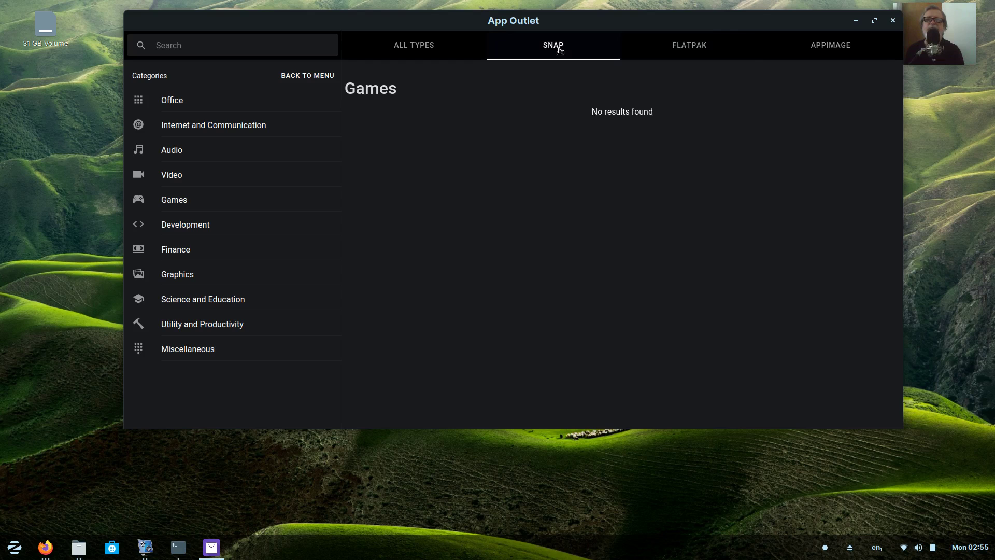
pyautogui.click(698, 52)
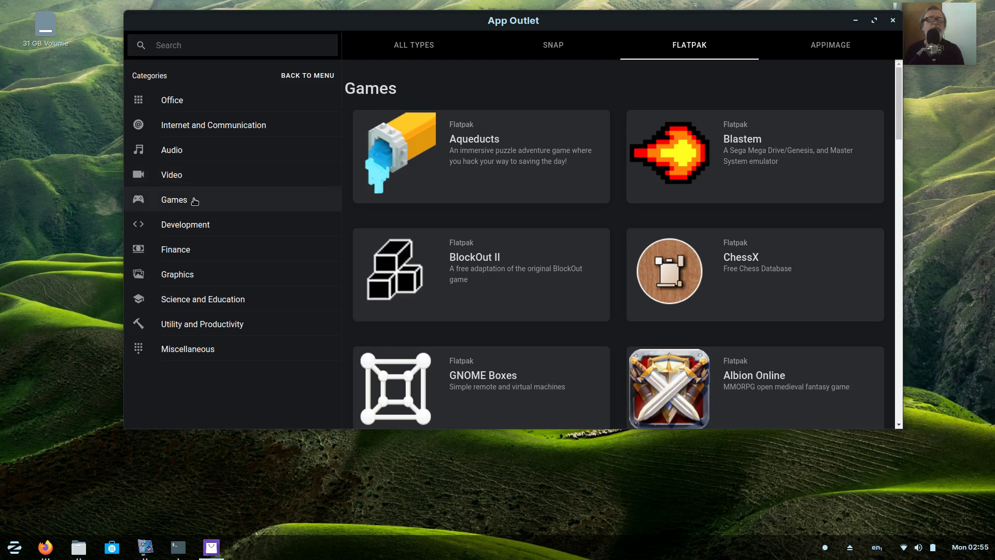
# - Show the Audio category and compare its AppImage and Flatpak listings
pyautogui.click(184, 154)
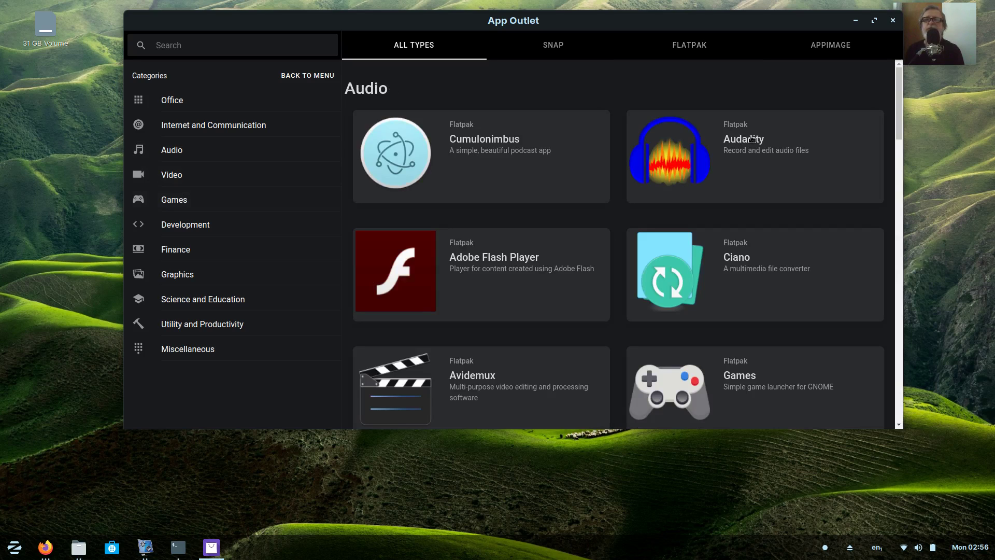
pyautogui.click(832, 49)
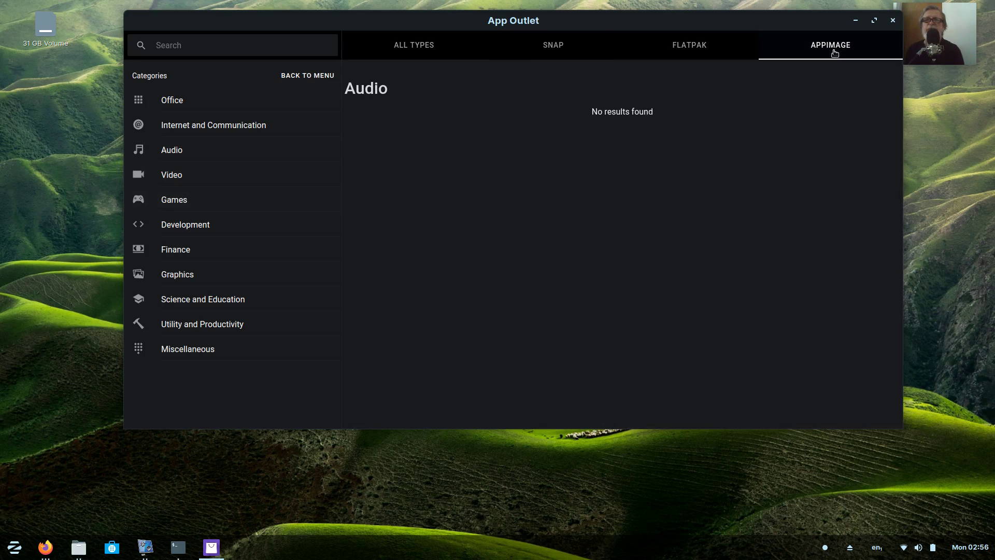
pyautogui.click(690, 48)
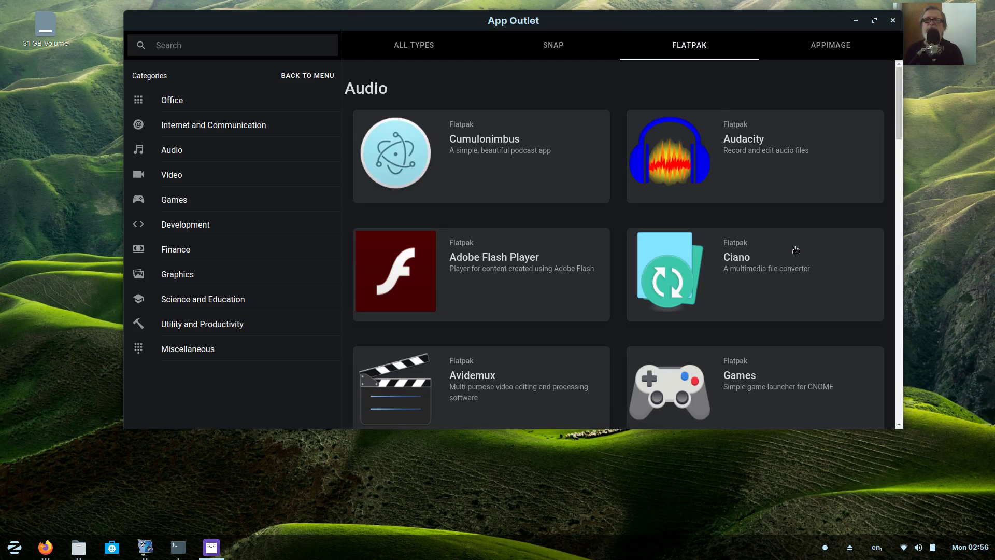
# - Look through the Flatpak apps in the Audio category as far as Netease Cloud Music and Nootka
pyautogui.scroll(-5, 792, 253)
pyautogui.scroll(-5, 748, 299)
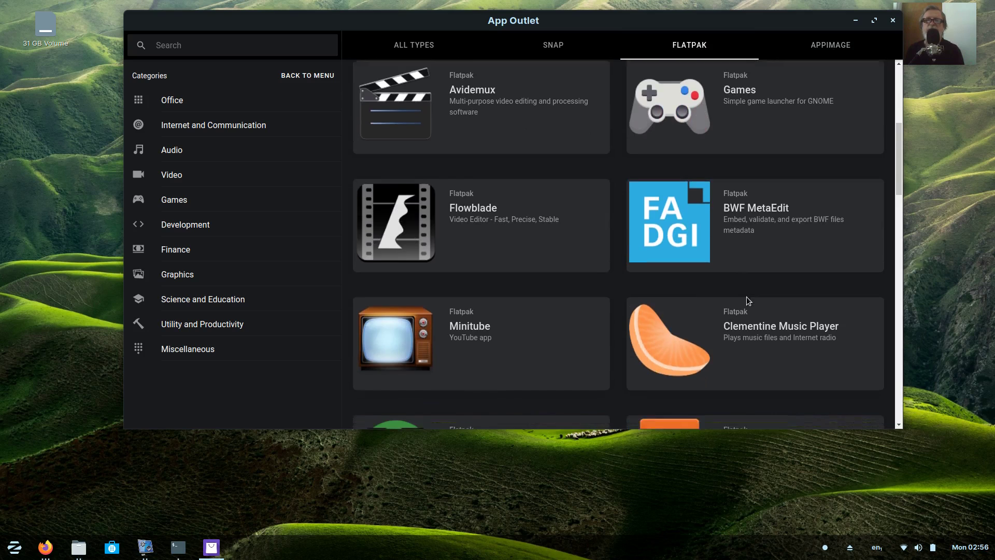
pyautogui.scroll(-6, 747, 301)
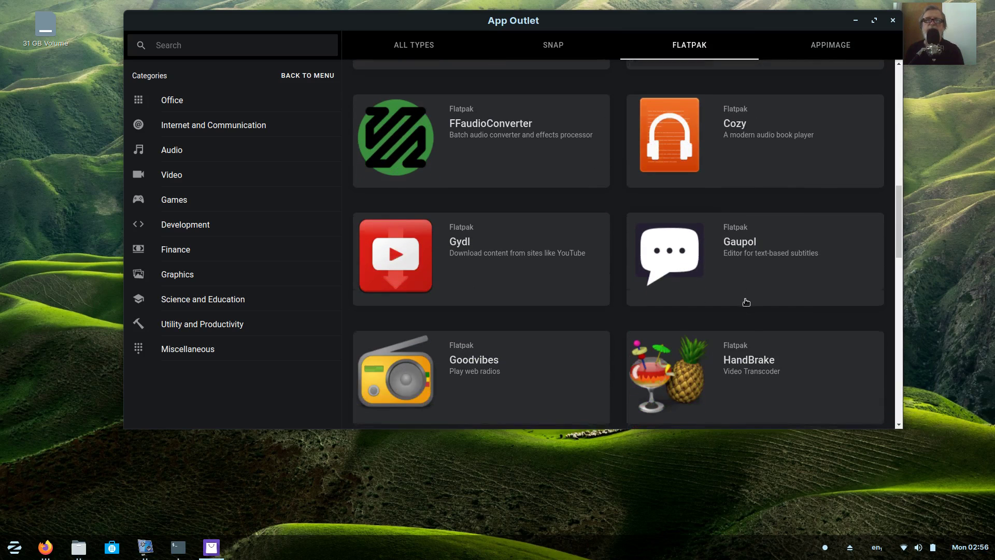
pyautogui.scroll(-3, 745, 303)
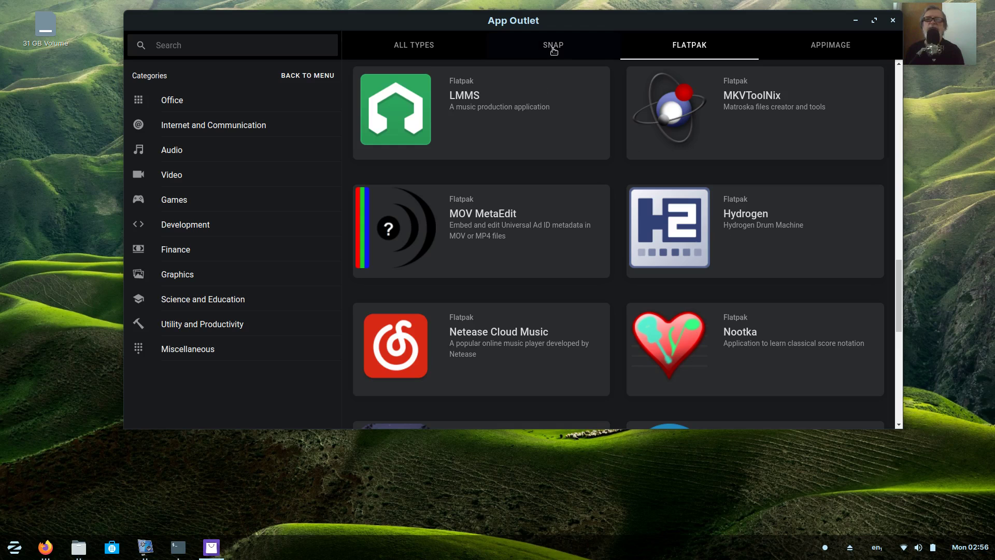
pyautogui.scroll(-3, 594, 206)
pyautogui.scroll(3, 595, 225)
pyautogui.scroll(-3, 660, 236)
pyautogui.scroll(4, 624, 237)
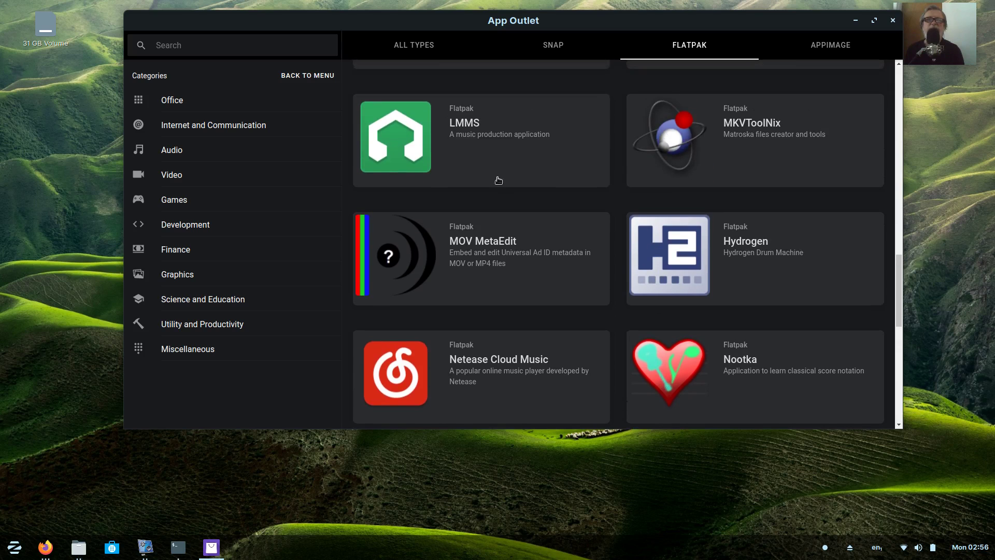
# - Recheck the Audio category's AppImage listing, return to the Flatpak filter and shift the App Outlet window slightly down and left
pyautogui.click(837, 48)
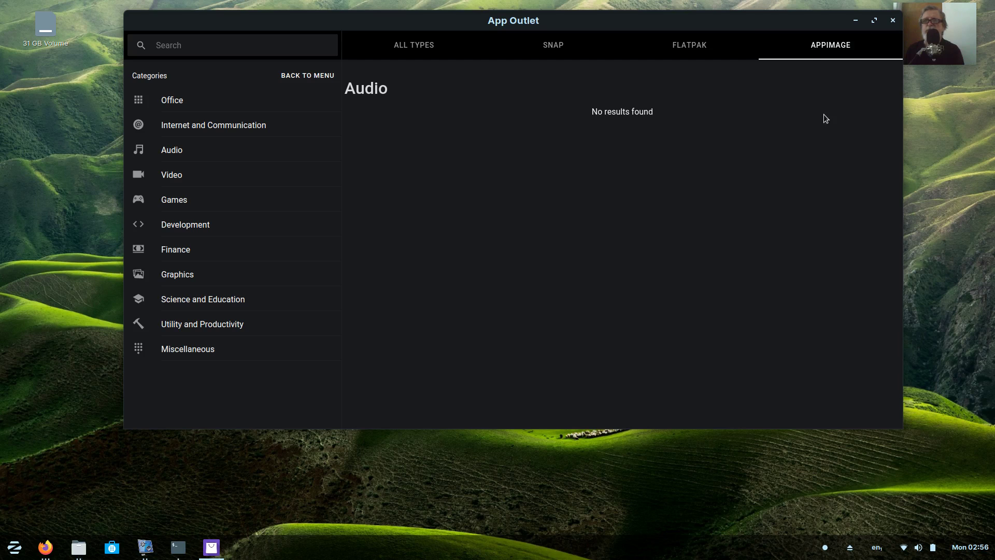
pyautogui.click(688, 53)
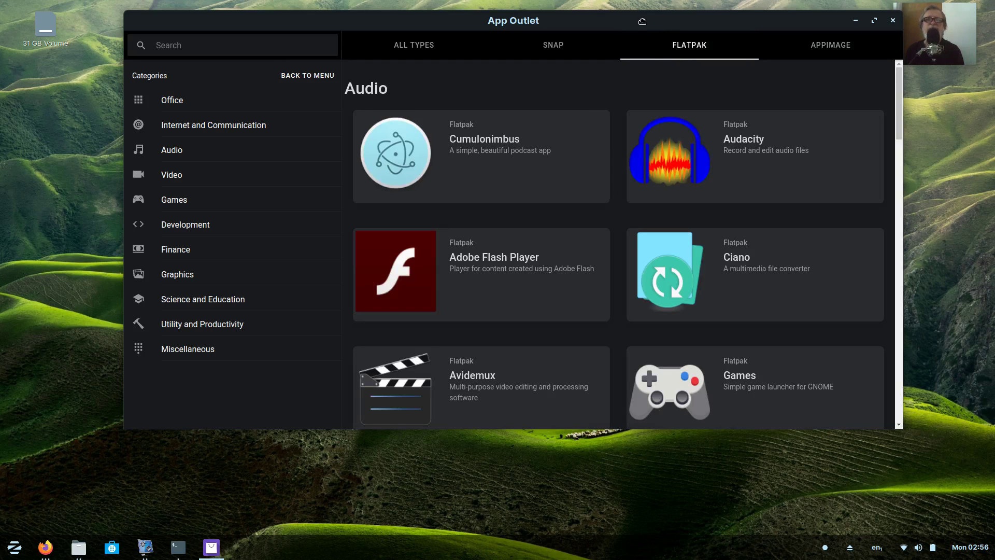
pyautogui.moveTo(642, 21); pyautogui.dragTo(602, 40)
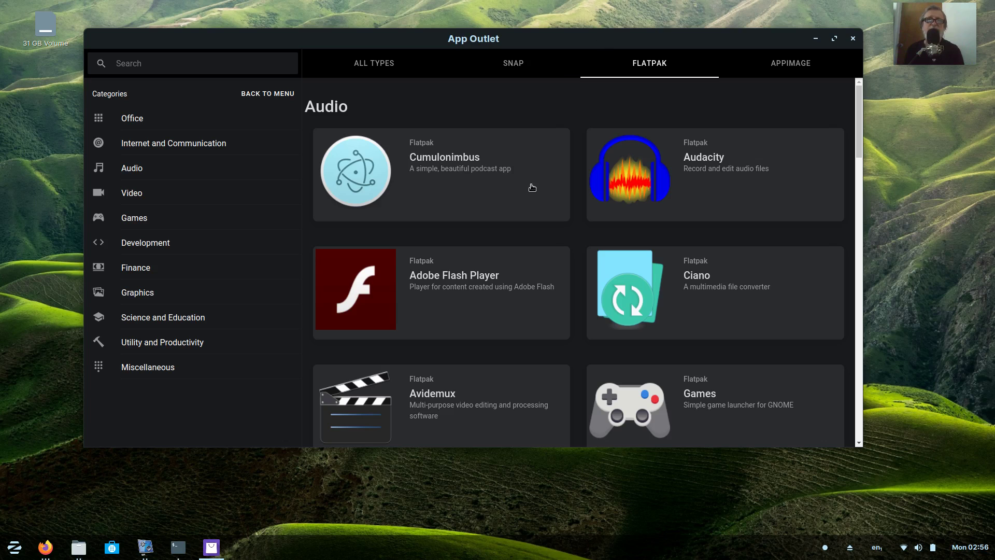
# - Review the Audio category's Flatpak apps and their descriptions from the beginning to the end of the list
pyautogui.scroll(-3, 495, 210)
pyautogui.scroll(-5, 493, 207)
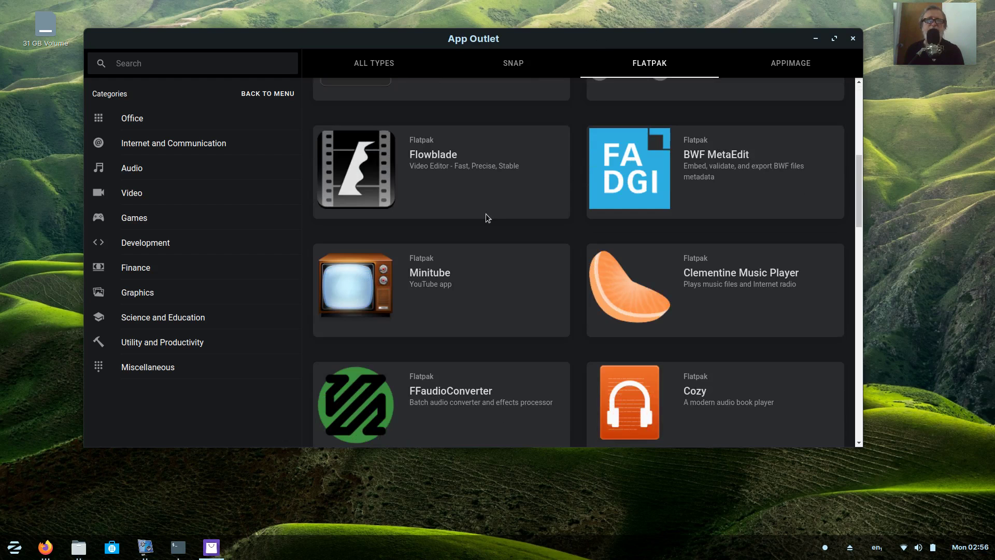
pyautogui.scroll(-2, 486, 220)
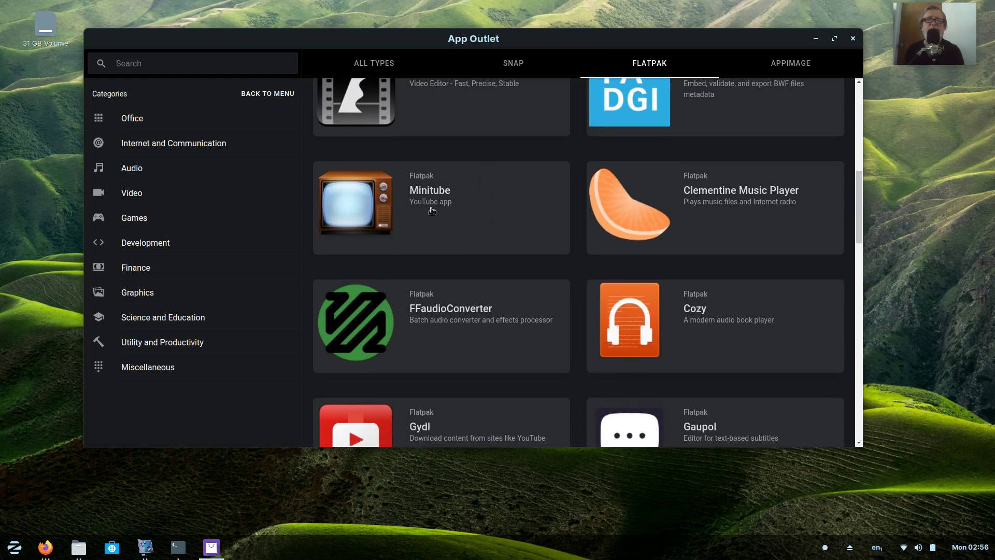
pyautogui.scroll(-2, 426, 211)
pyautogui.scroll(-5, 427, 210)
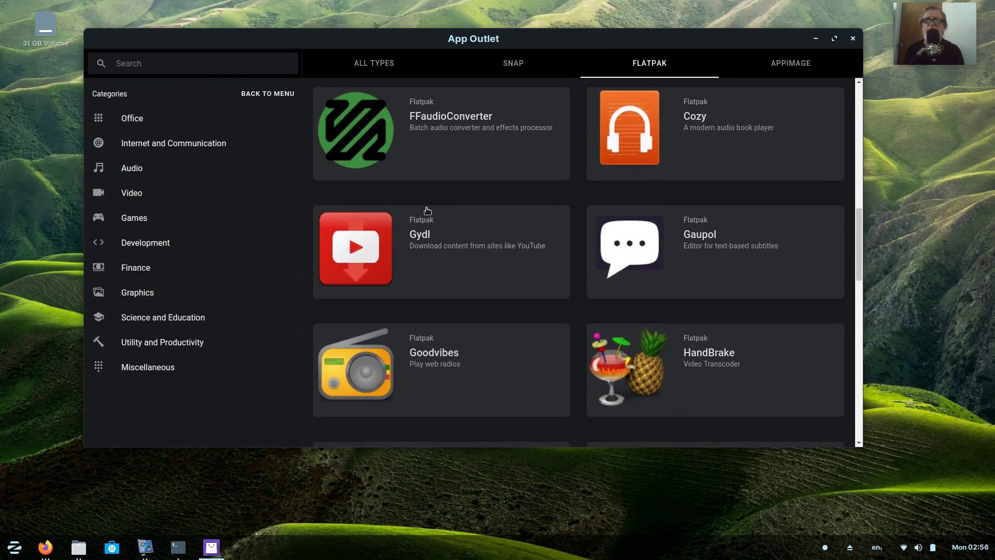
pyautogui.scroll(-5, 427, 211)
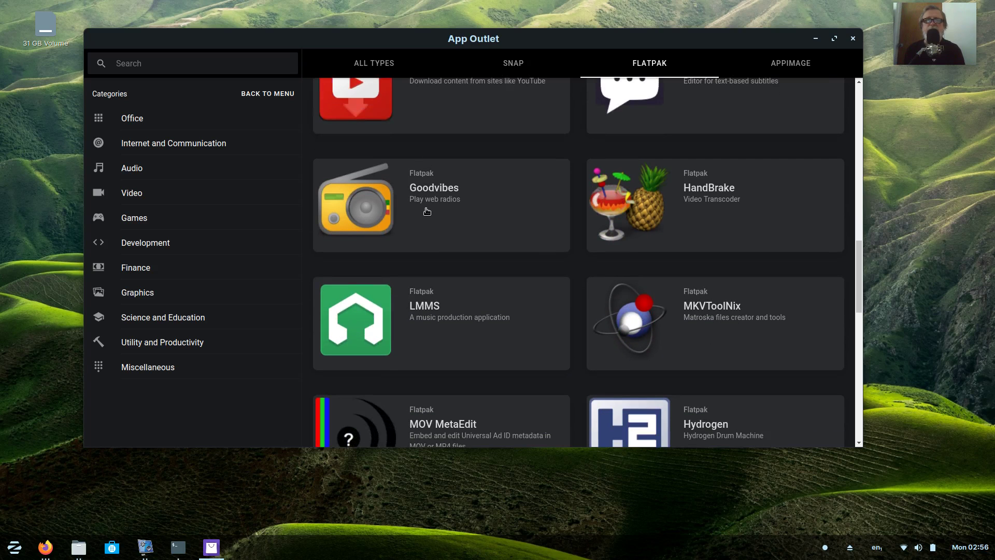
pyautogui.scroll(-6, 426, 210)
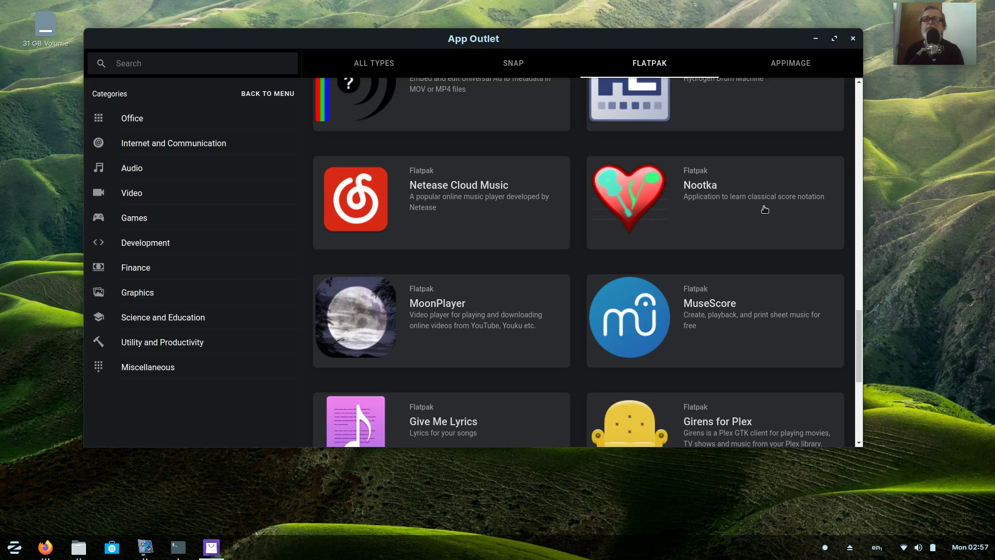
pyautogui.scroll(-3, 798, 205)
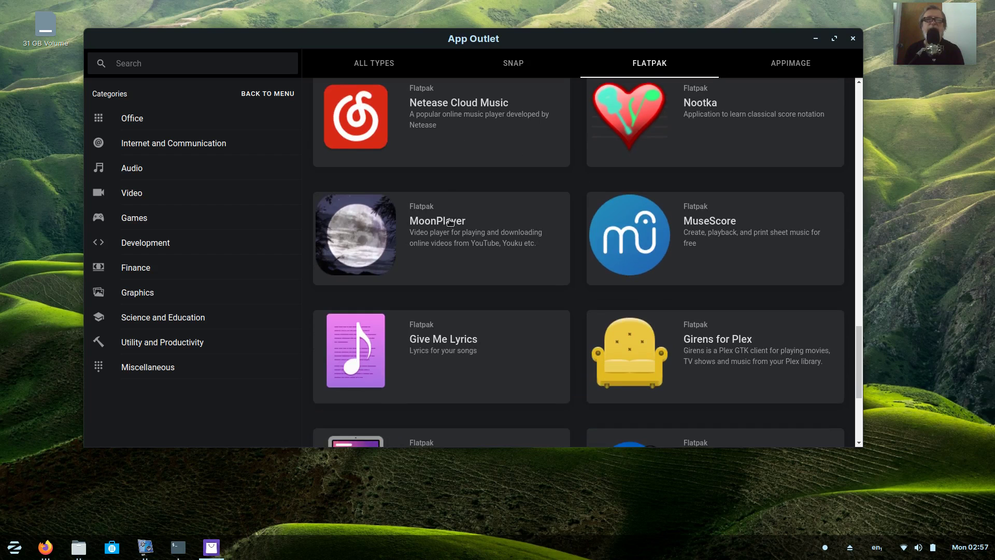
pyautogui.scroll(-7, 453, 235)
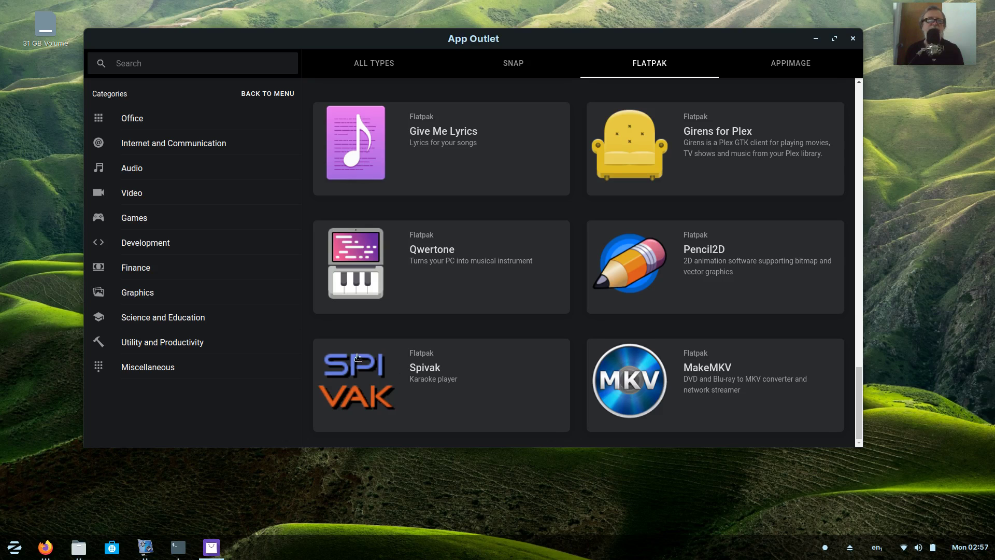
# - Filter the Finance category to AppImage packages and look through the whole list
pyautogui.click(144, 273)
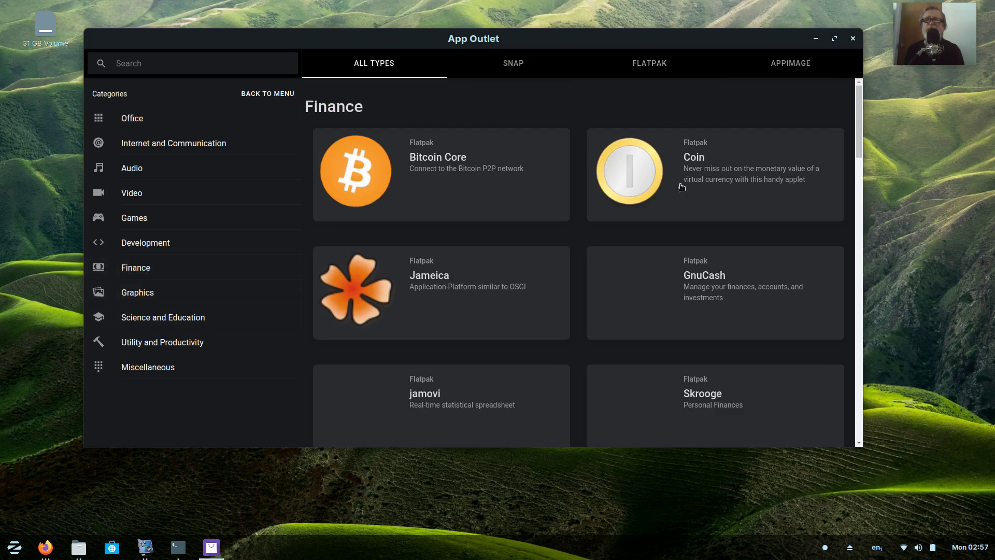
pyautogui.click(800, 71)
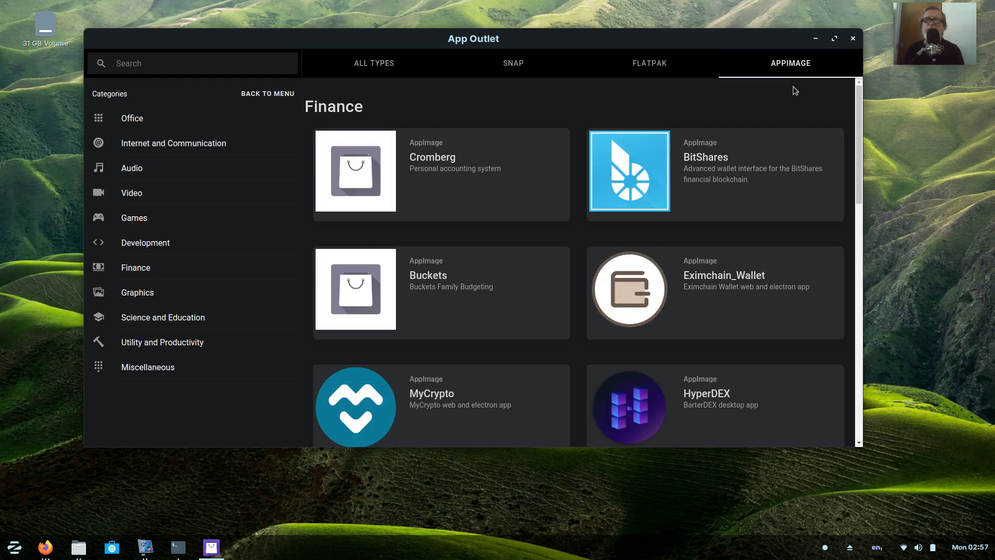
pyautogui.scroll(-2, 762, 264)
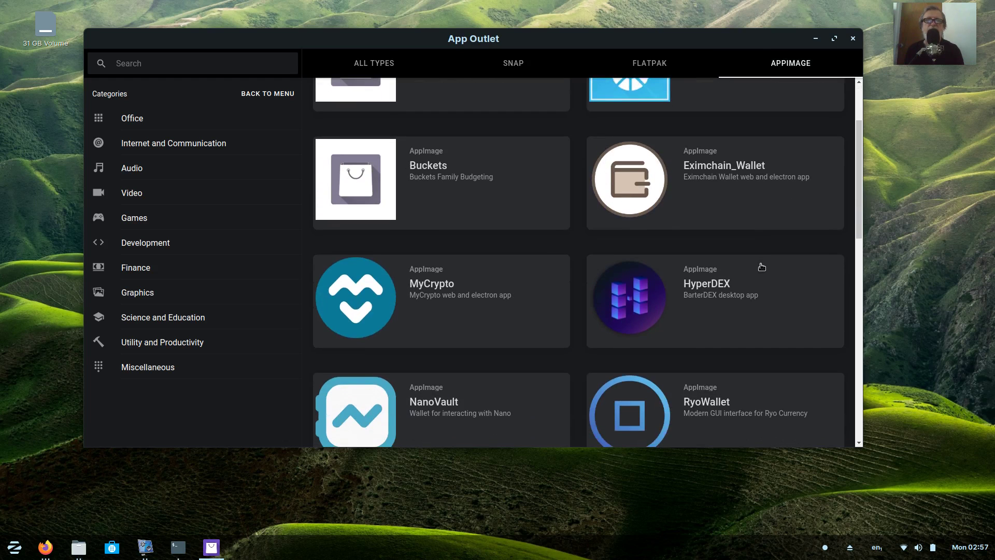
pyautogui.scroll(-2, 762, 268)
pyautogui.scroll(-4, 762, 268)
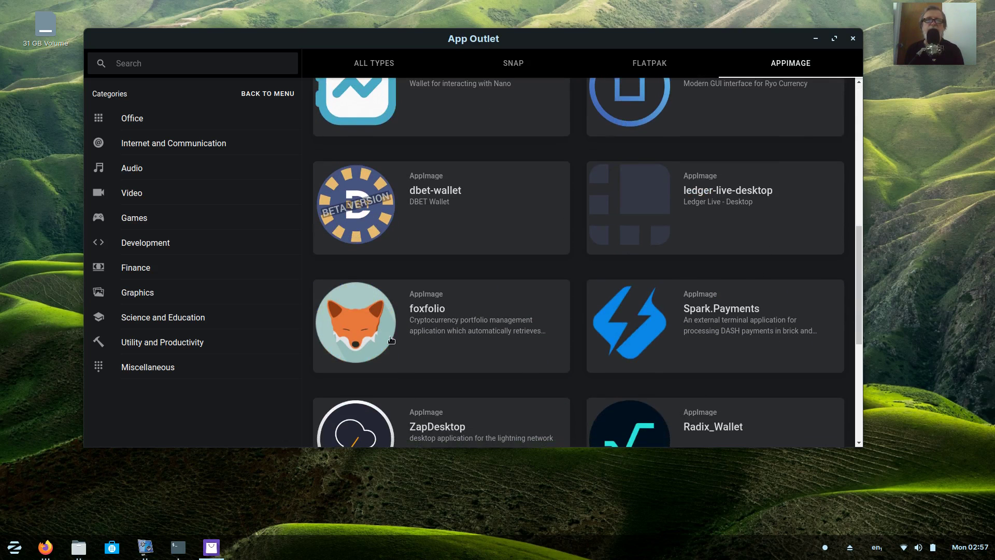
pyautogui.scroll(-2, 690, 318)
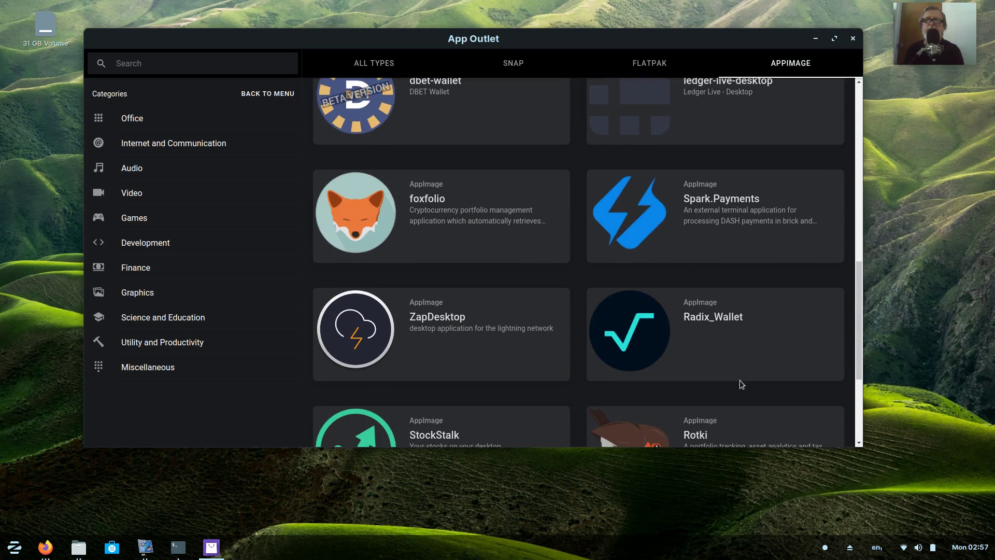
pyautogui.scroll(-2, 723, 347)
pyautogui.scroll(-2, 724, 347)
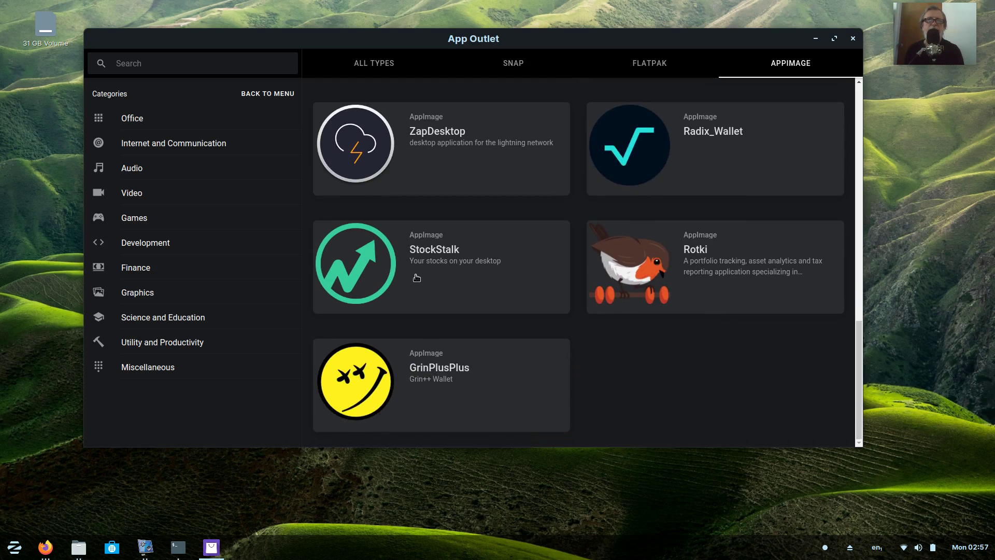
# - Review the Finance category's AppImage packages again from the end of the list back to its beginning
pyautogui.scroll(4, 417, 282)
pyautogui.scroll(10, 418, 294)
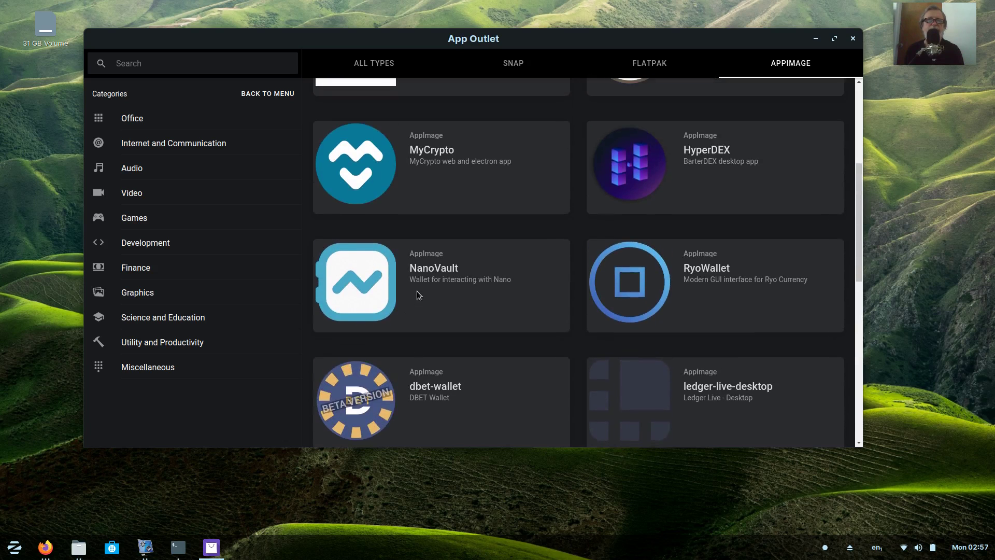
pyautogui.scroll(2, 419, 294)
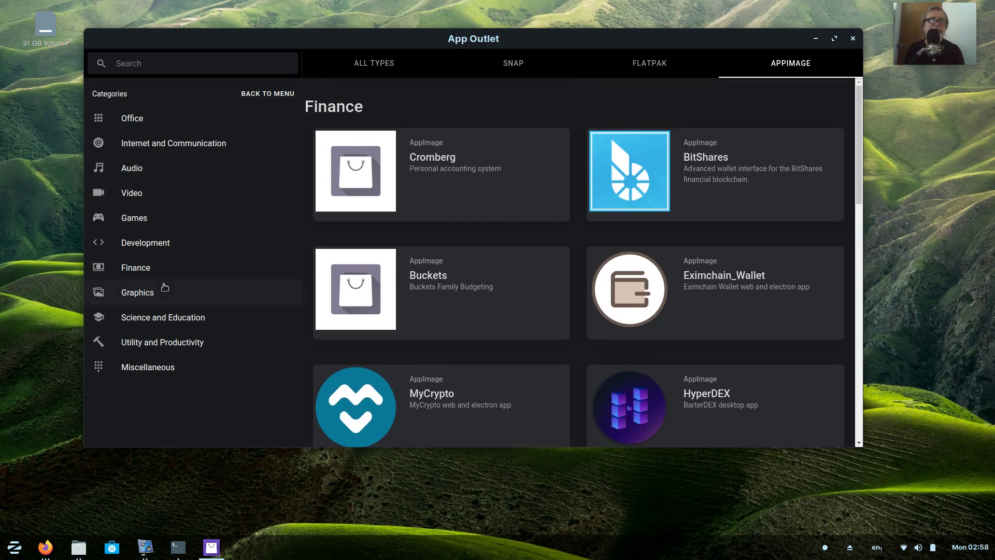
# - Open the Graphics category and look through its apps of all types to the end of the list
pyautogui.click(148, 293)
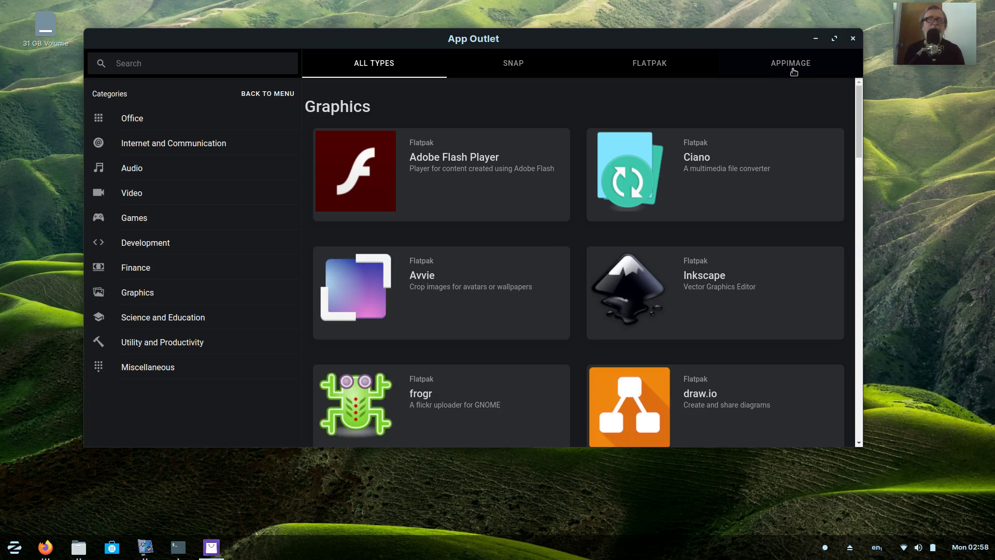
pyautogui.scroll(-2, 775, 255)
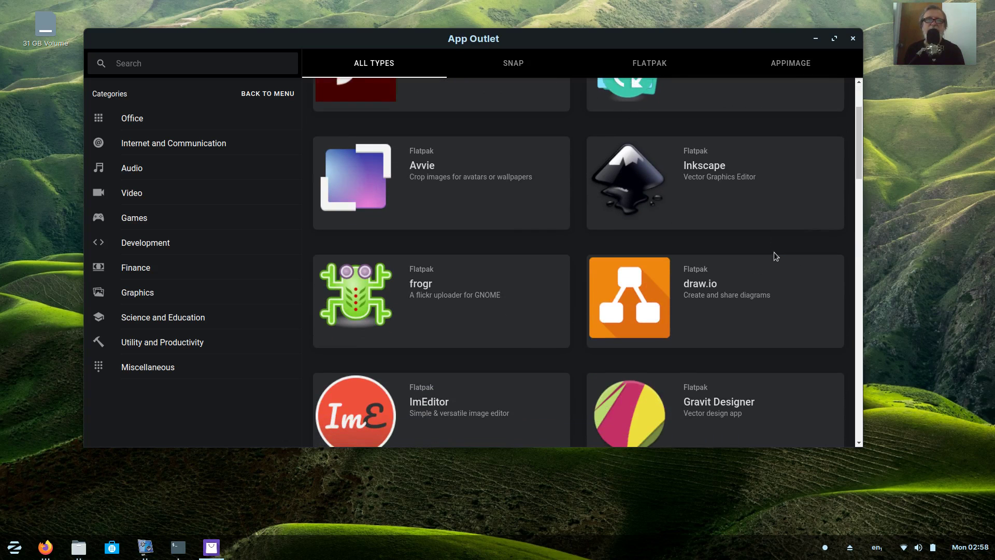
pyautogui.scroll(-7, 776, 256)
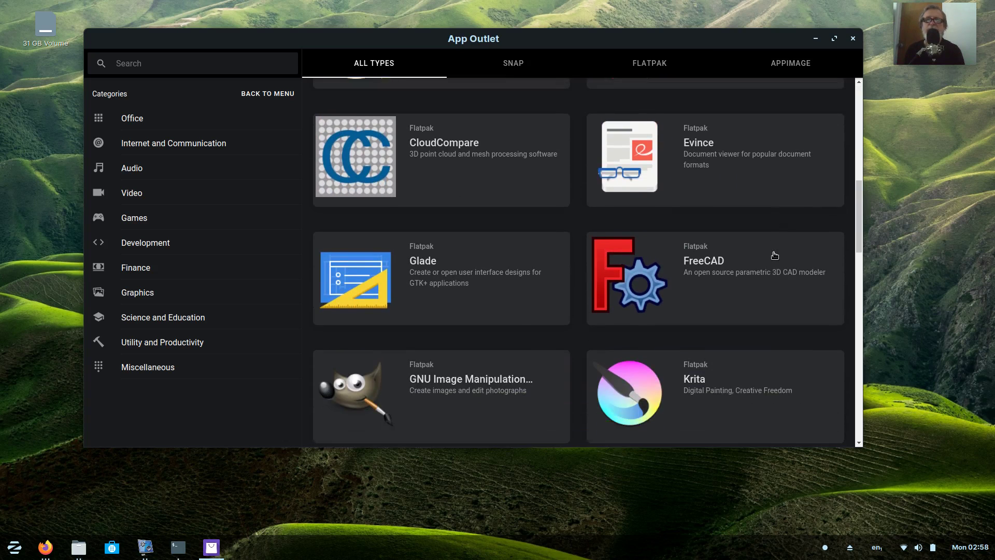
pyautogui.scroll(-5, 775, 255)
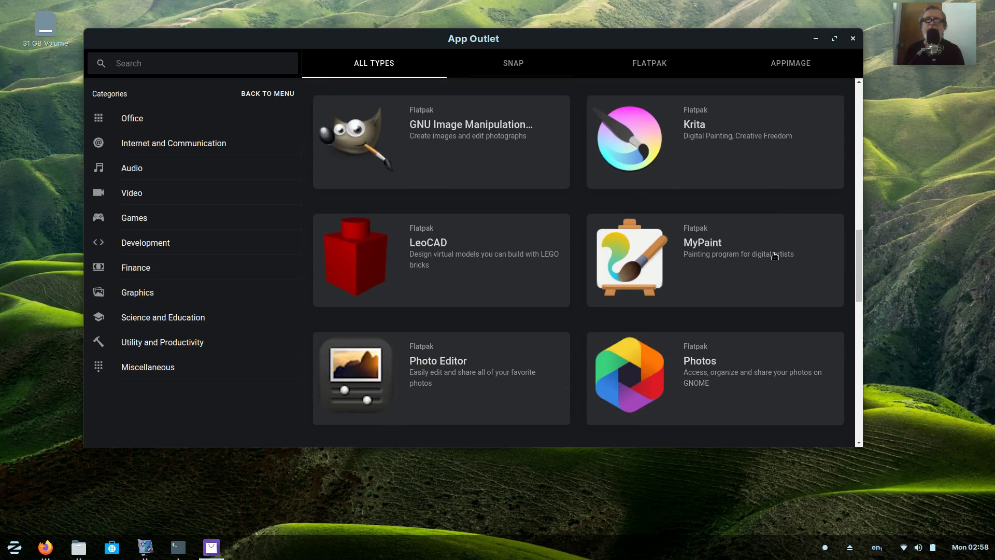
pyautogui.scroll(-7, 775, 255)
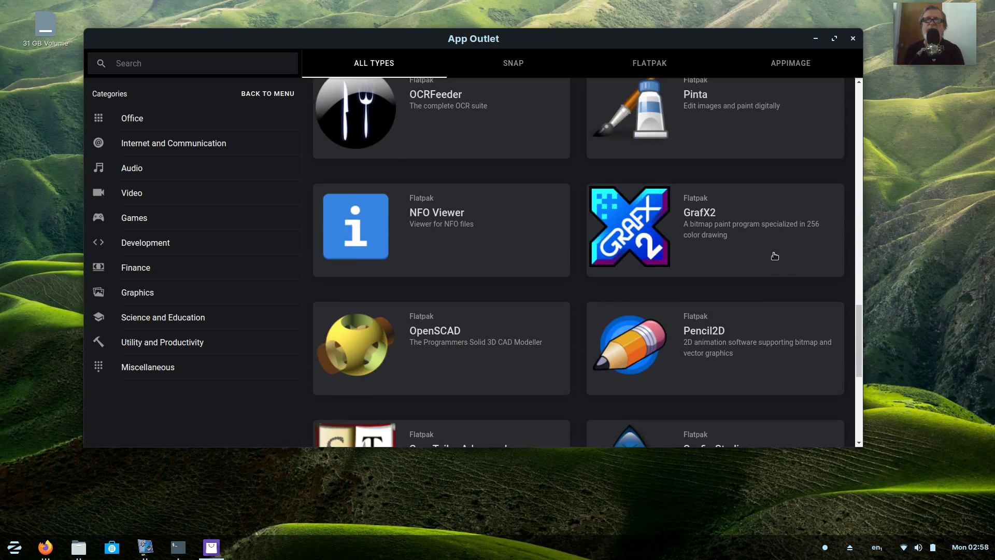
pyautogui.scroll(-5, 775, 256)
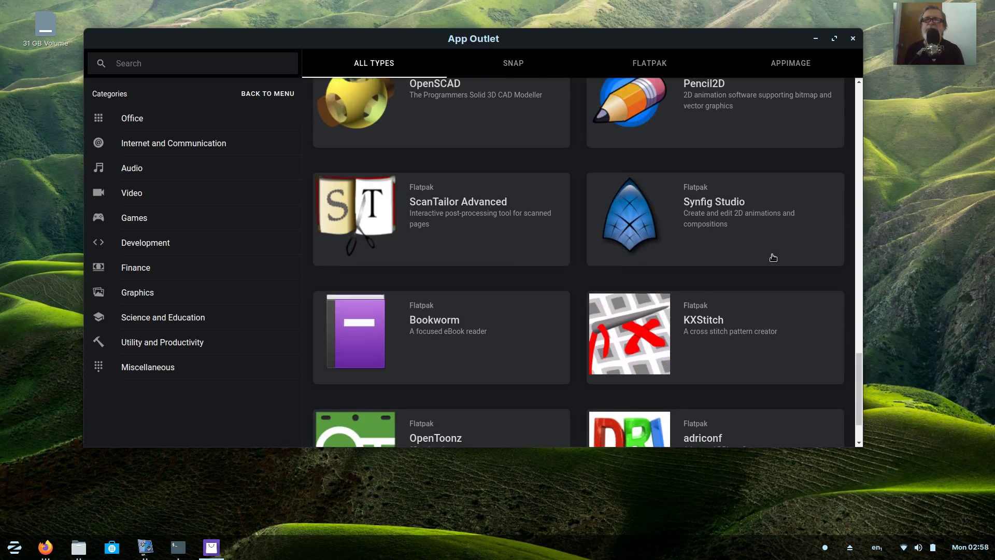
pyautogui.scroll(-2, 773, 258)
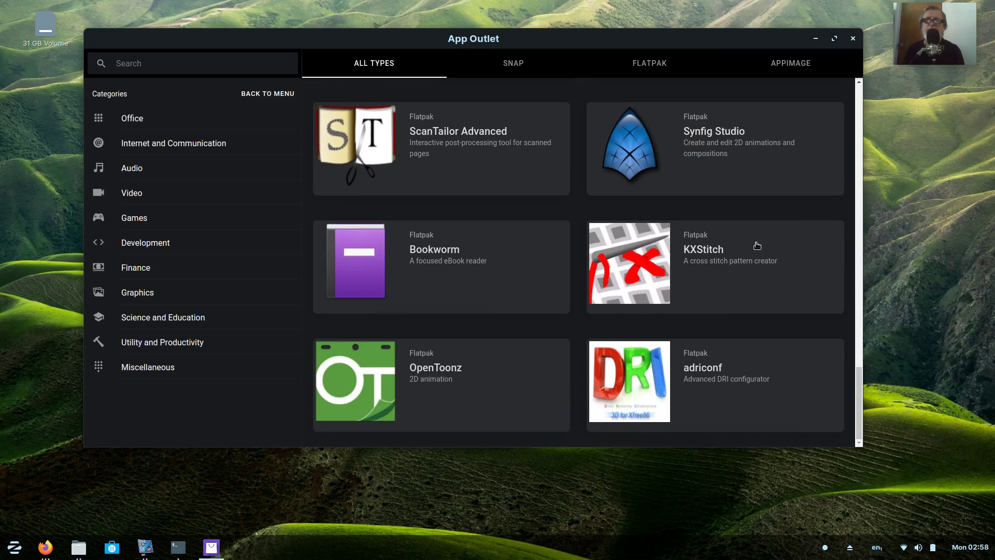
# - Check the Graphics category's AppImage, Flatpak and Snap listings in turn, finishing on the Flatpak filter
pyautogui.click(784, 69)
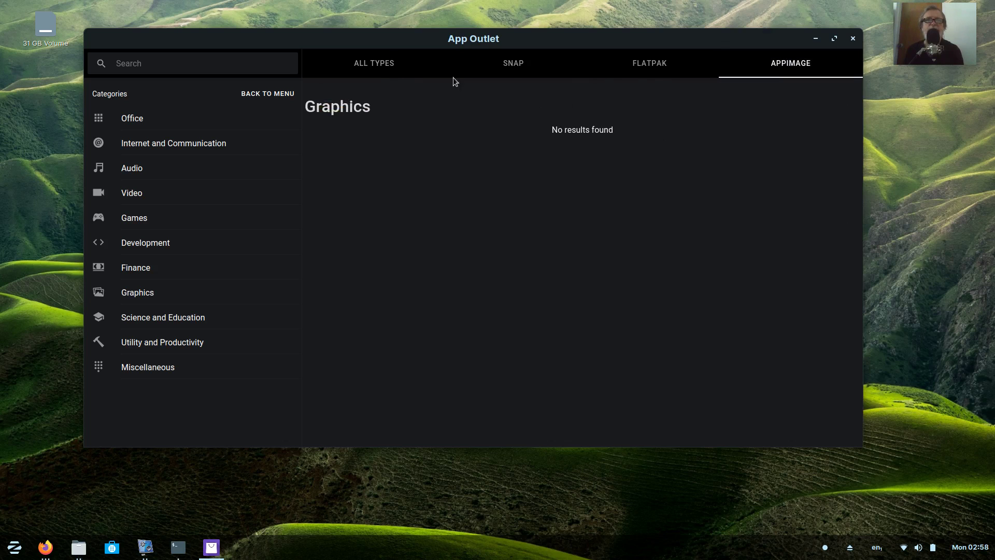
pyautogui.click(655, 74)
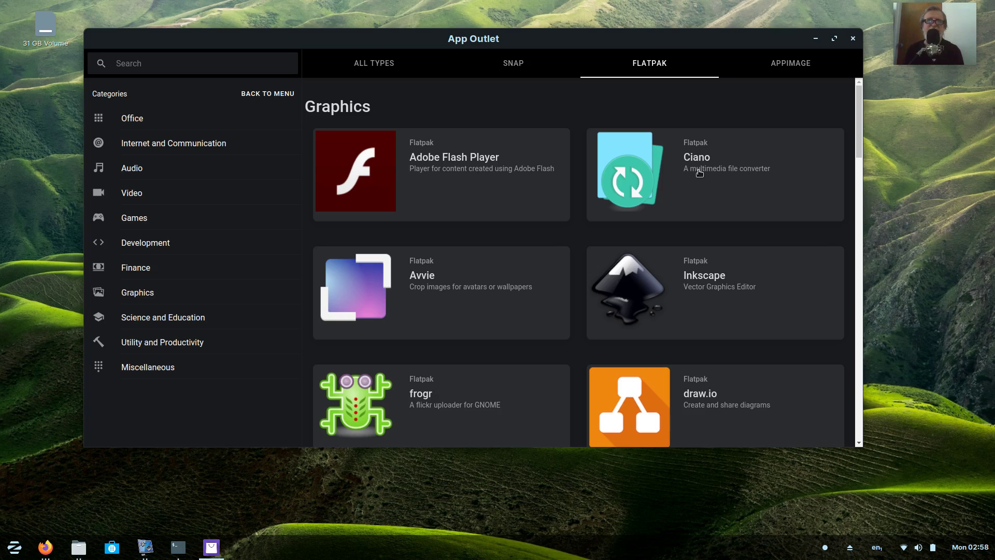
pyautogui.click(521, 70)
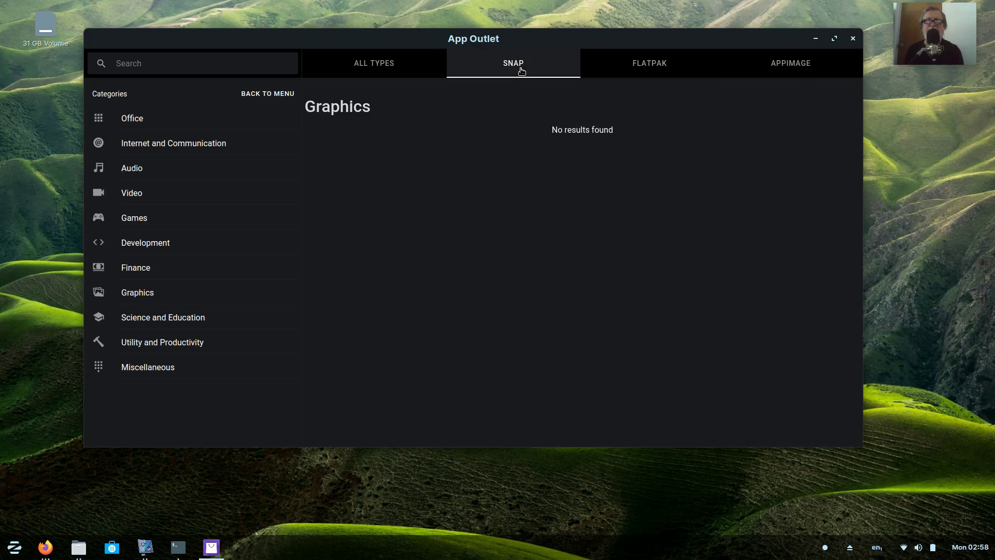
pyautogui.click(652, 62)
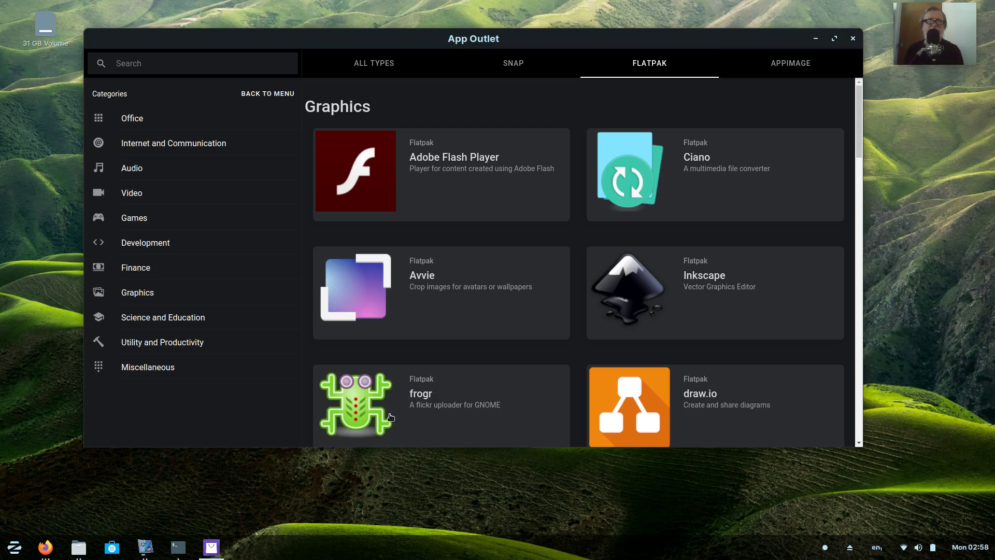
# - Switch to the file manager window showing the Linux folder and open the APP folder on the 31 GB Volume
pyautogui.moveTo(77, 554)
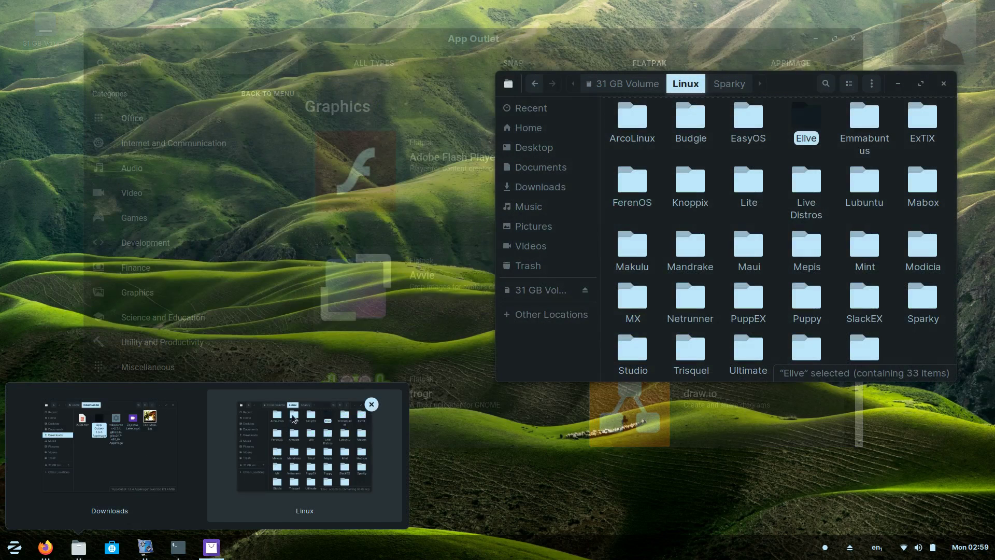
pyautogui.click(293, 417)
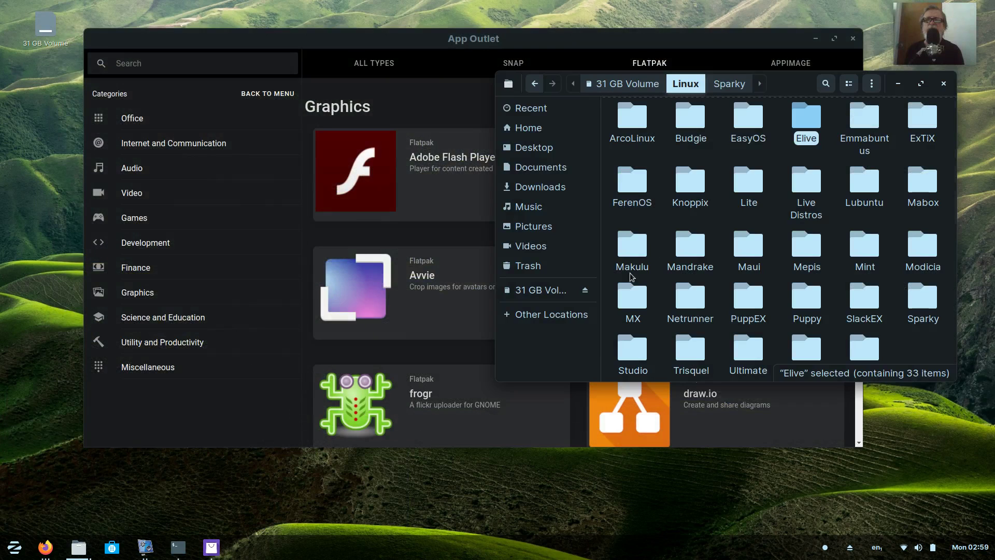
pyautogui.click(624, 84)
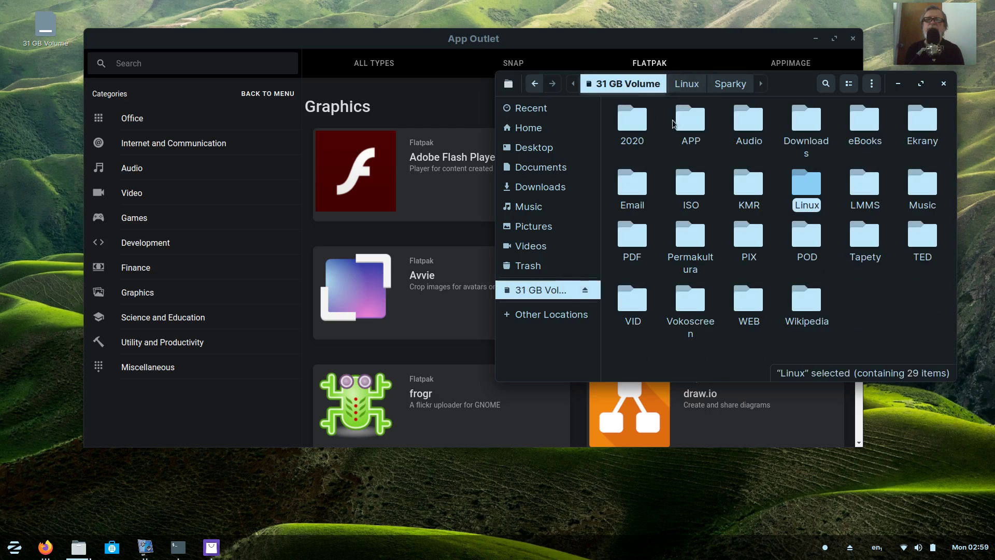
pyautogui.doubleClick(674, 124)
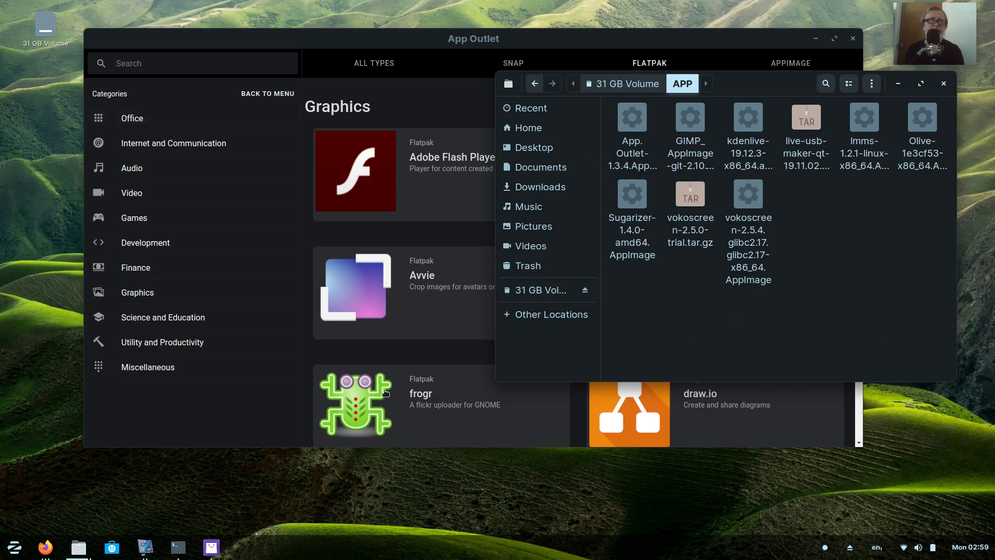
# - Copy lmms-1.2.1-linux-x86_64.AppImage from the APP folder into Downloads and minimize both file manager windows
pyautogui.moveTo(90, 548)
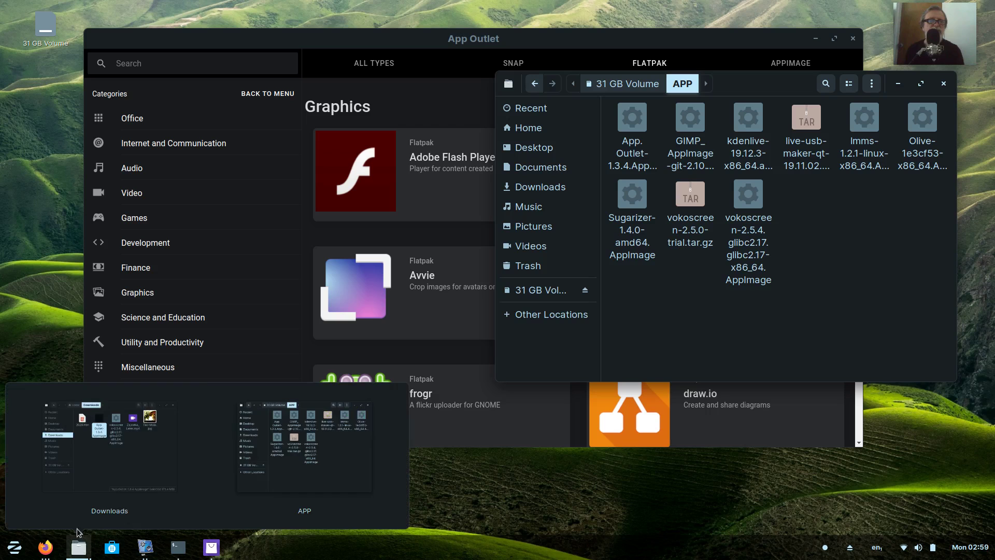
pyautogui.click(92, 451)
pyautogui.moveTo(864, 120); pyautogui.dragTo(361, 200)
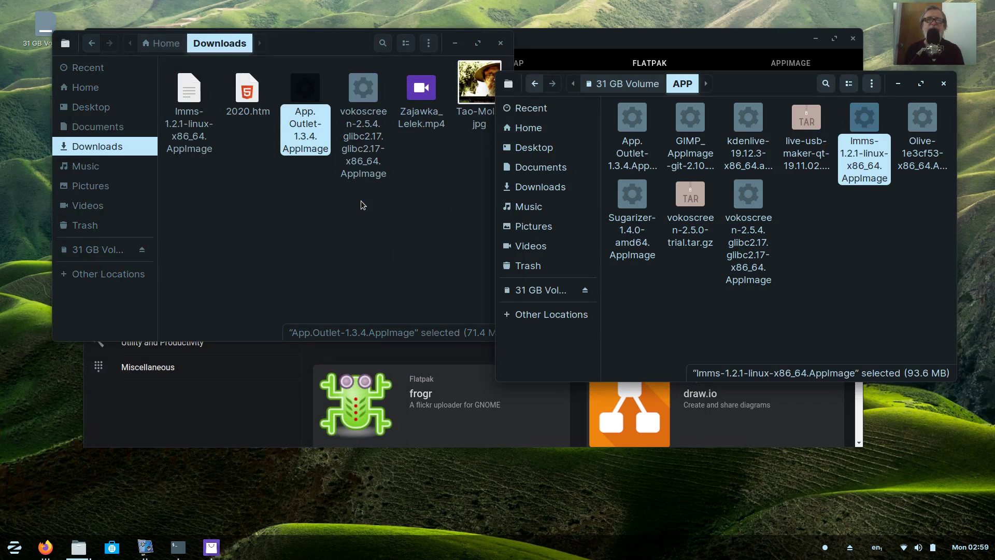
pyautogui.click(374, 243)
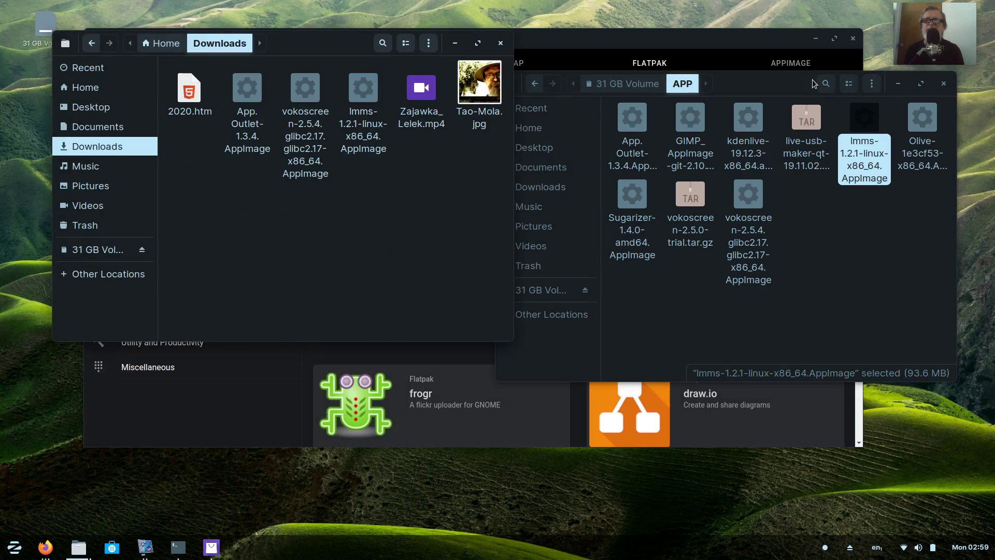
pyautogui.click(899, 86)
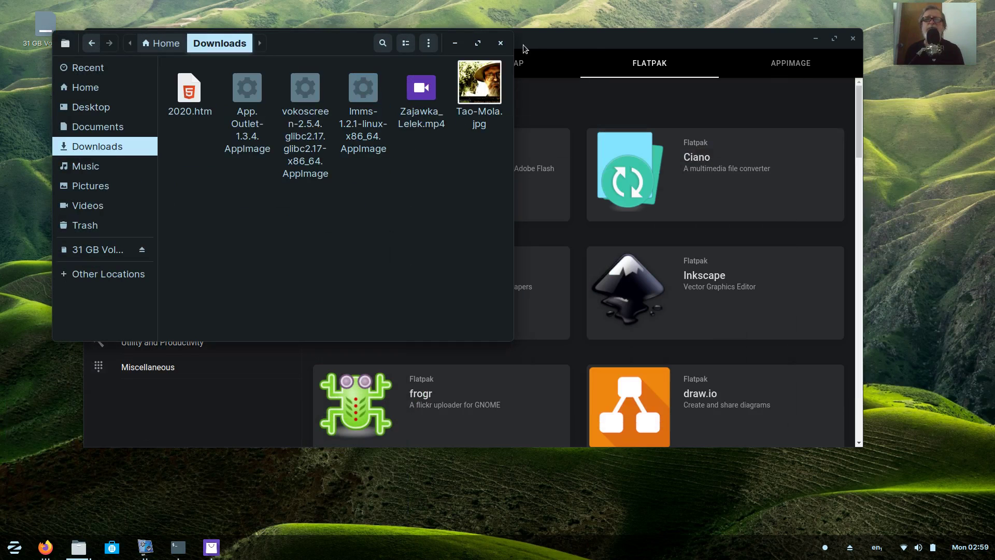
pyautogui.click(455, 44)
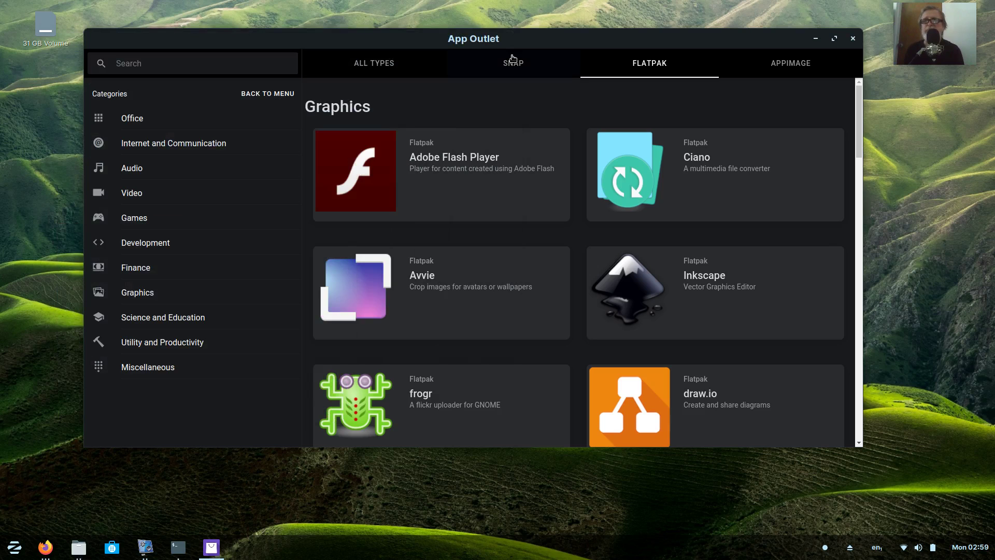
# - Recheck the Graphics category for AppImage packages and look through the Office category's apps of all types to the end
pyautogui.click(779, 73)
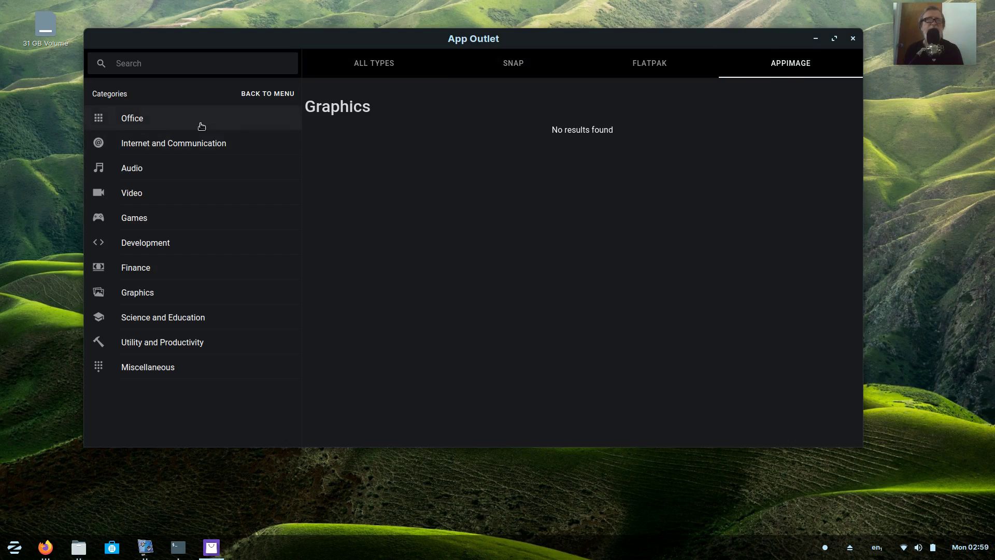
pyautogui.click(169, 126)
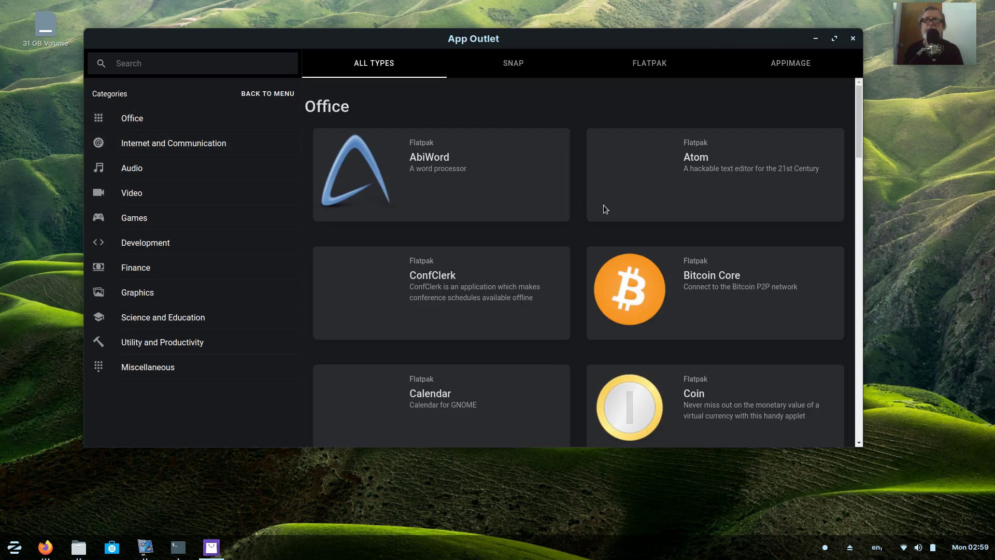
pyautogui.scroll(-1, 642, 192)
pyautogui.scroll(-1, 642, 192)
pyautogui.scroll(-5, 642, 193)
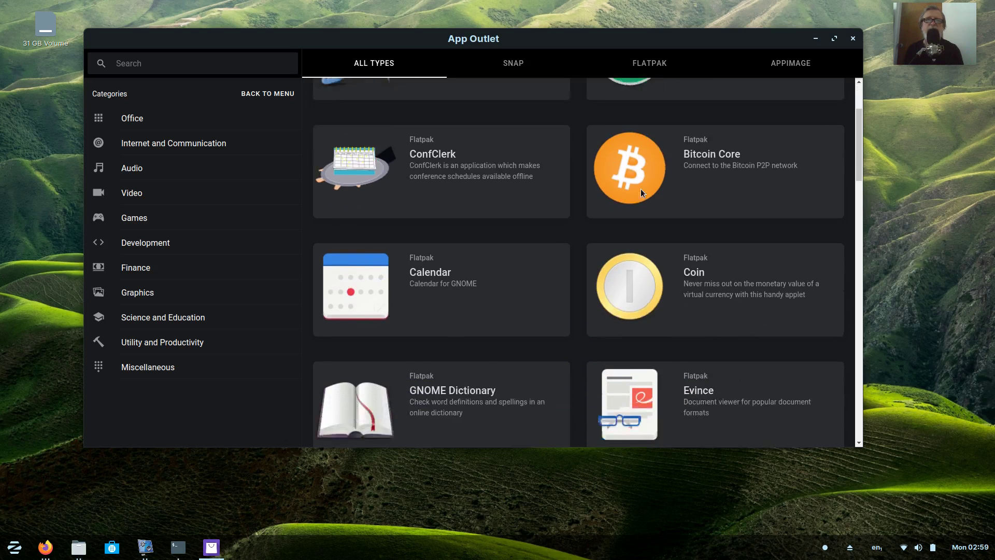
pyautogui.scroll(-9, 641, 193)
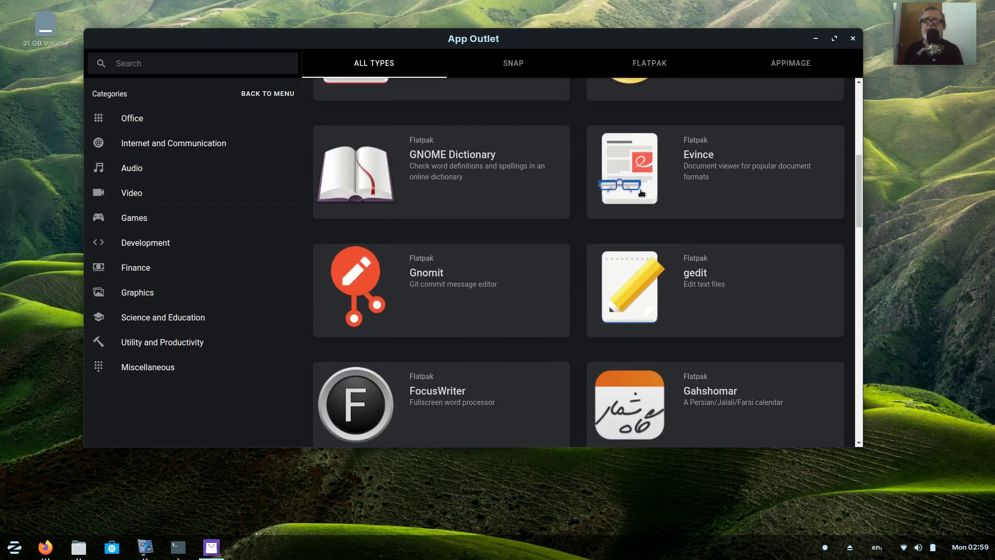
pyautogui.scroll(-2, 645, 202)
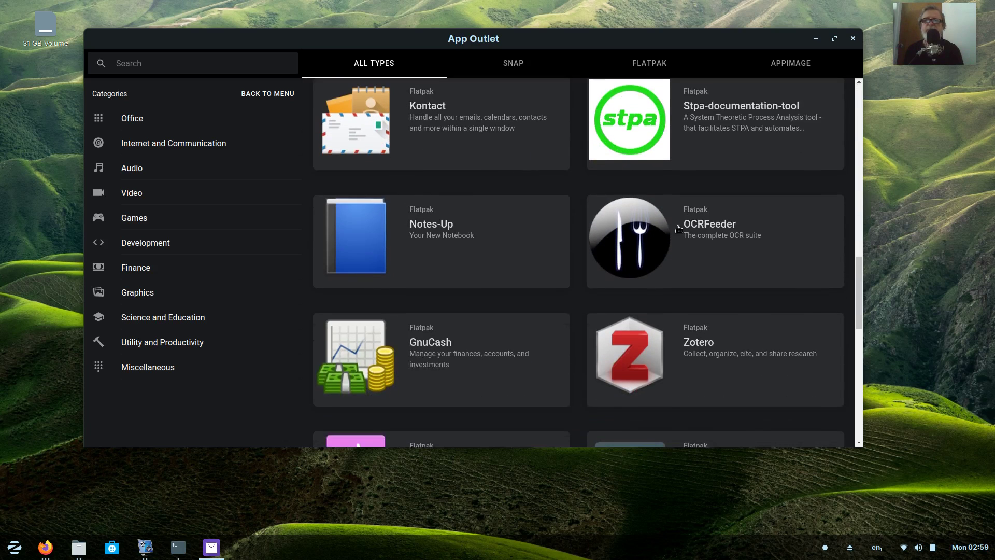
pyautogui.scroll(-3, 765, 231)
pyautogui.scroll(-6, 767, 234)
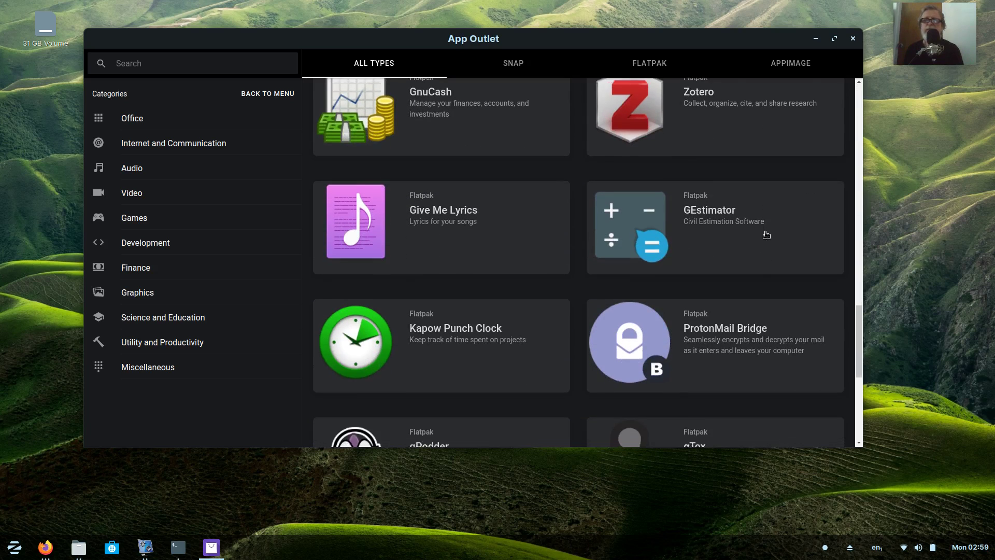
pyautogui.scroll(-2, 766, 238)
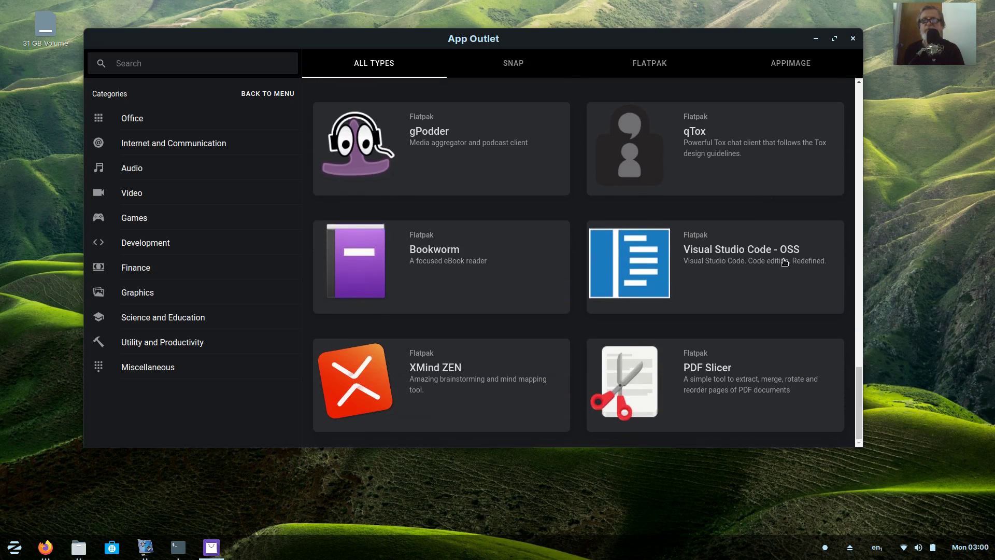
# - Minimize the App Outlet window and open the screen recorder's control menu
pyautogui.click(814, 40)
pyautogui.click(814, 40)
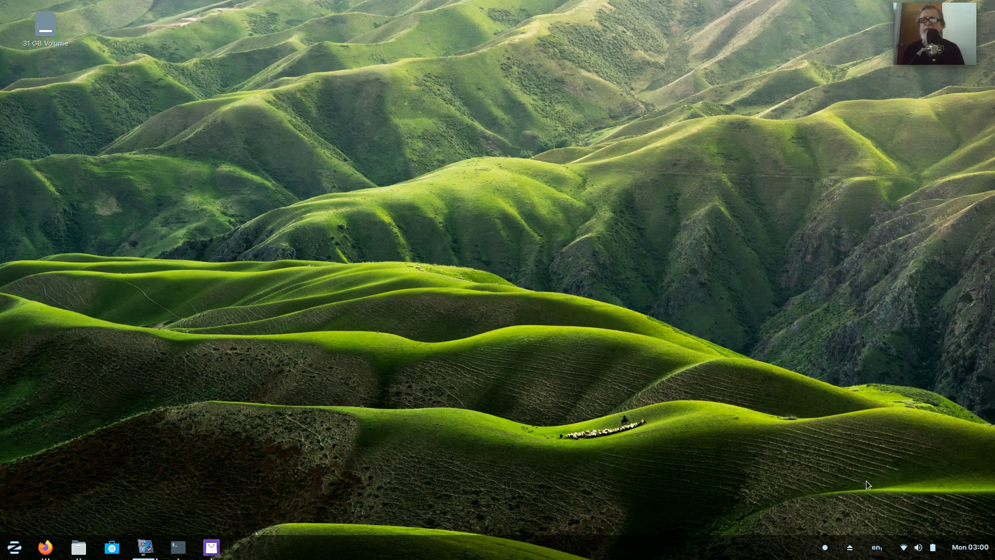
pyautogui.click(825, 549)
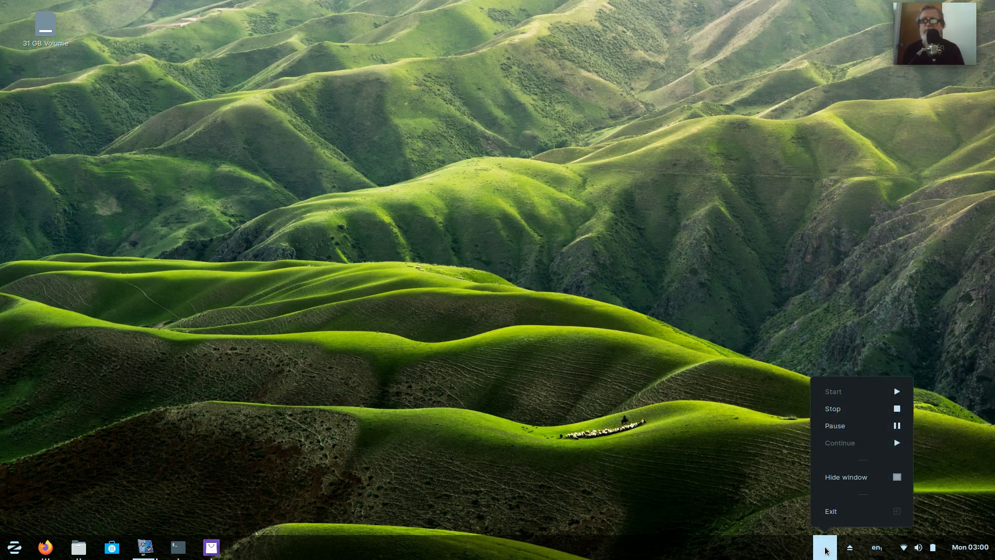